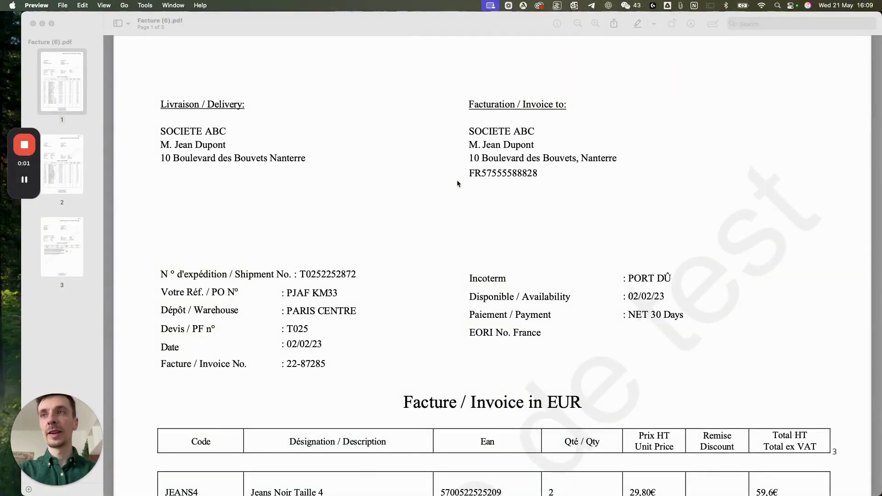
# Examine the invoice's page layout, billing recipient details and Incoterm field.
pyautogui.scroll(-14, 463, 212)
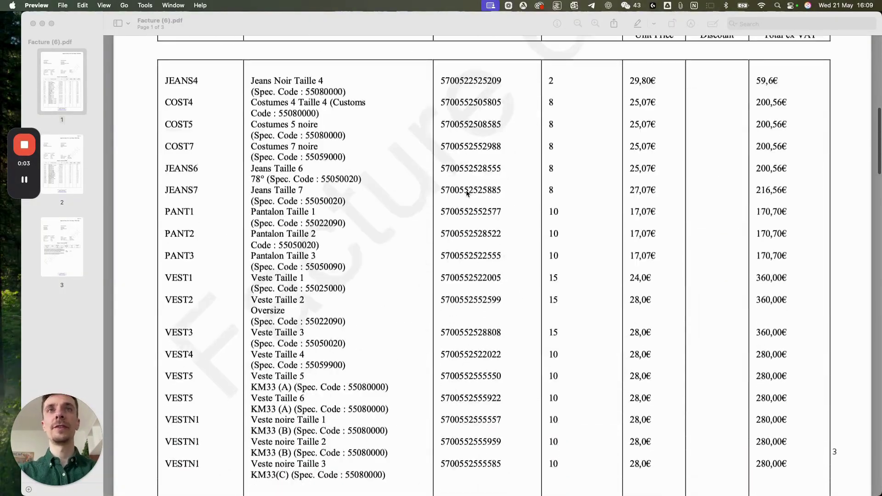
pyautogui.scroll(-20, 466, 193)
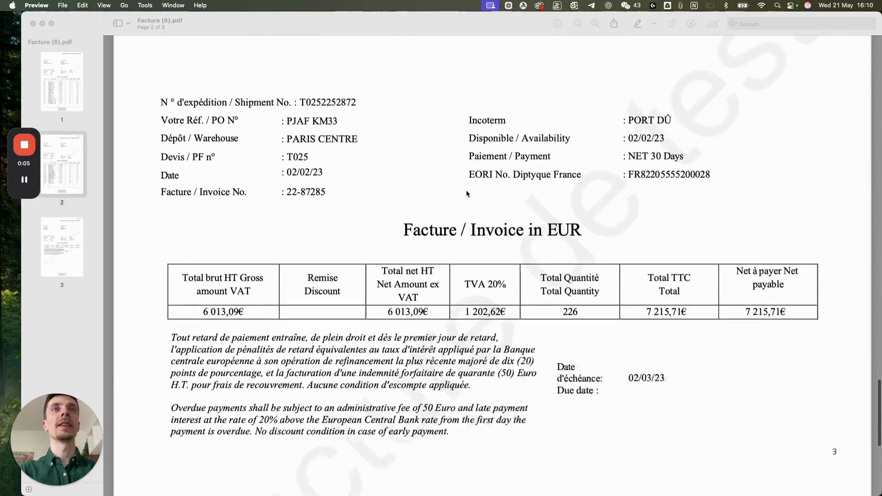
pyautogui.scroll(20, 466, 193)
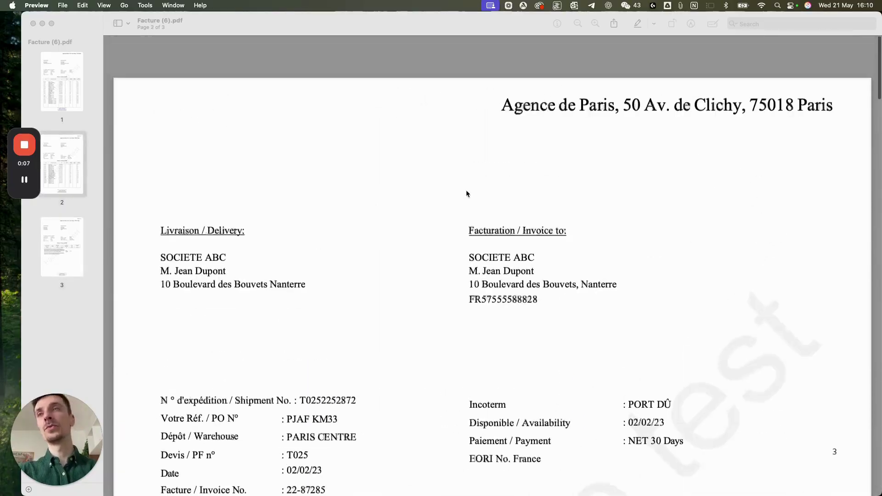
pyautogui.click(516, 242)
pyautogui.doubleClick(519, 242)
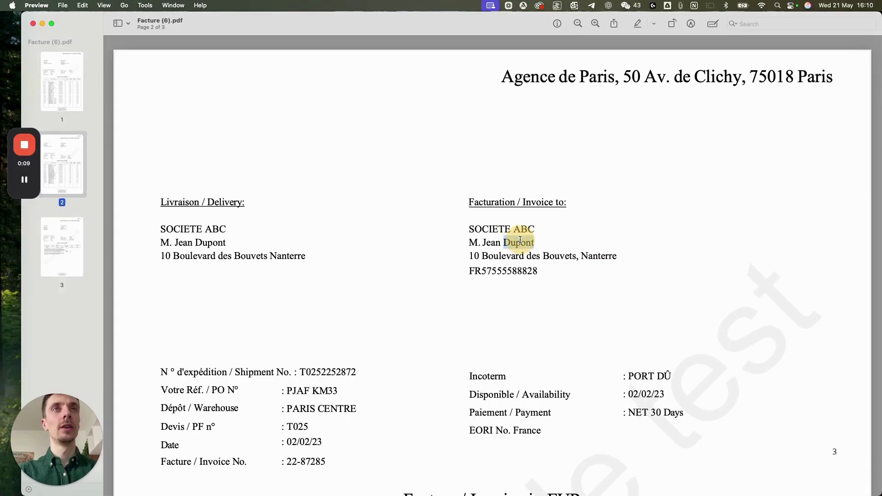
pyautogui.moveTo(520, 242); pyautogui.dragTo(495, 242)
pyautogui.click(487, 249)
pyautogui.tripleClick(487, 243)
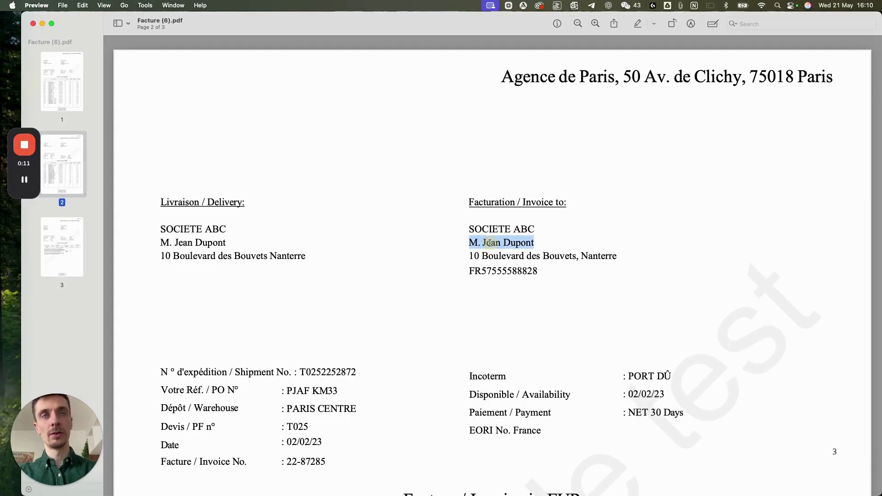
pyautogui.scroll(-1, 468, 319)
pyautogui.moveTo(473, 366); pyautogui.dragTo(507, 368)
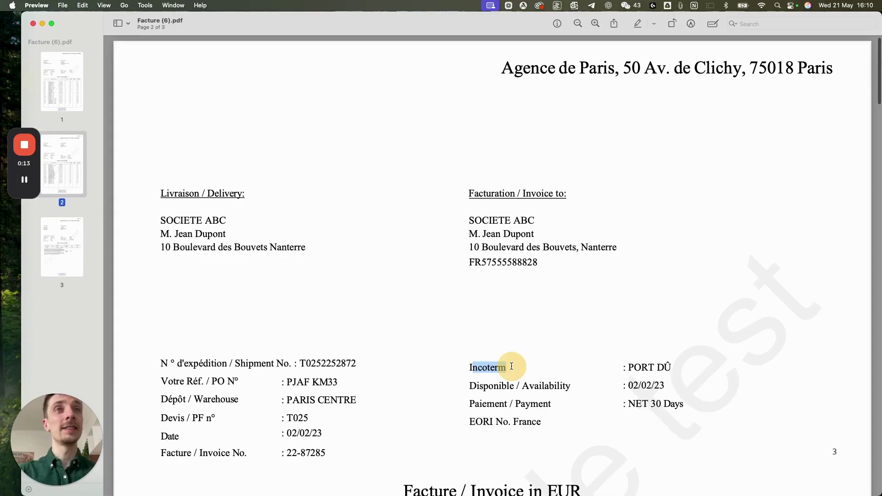
pyautogui.scroll(-2, 505, 370)
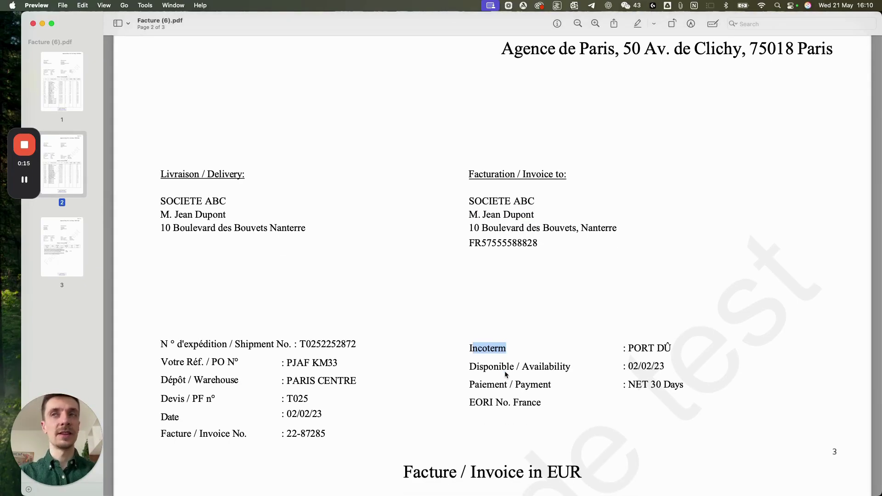
# Examine the invoice's line-item table, from the article codes and descriptions to the unit prices and totals excluding VAT.
pyautogui.scroll(-10, 504, 371)
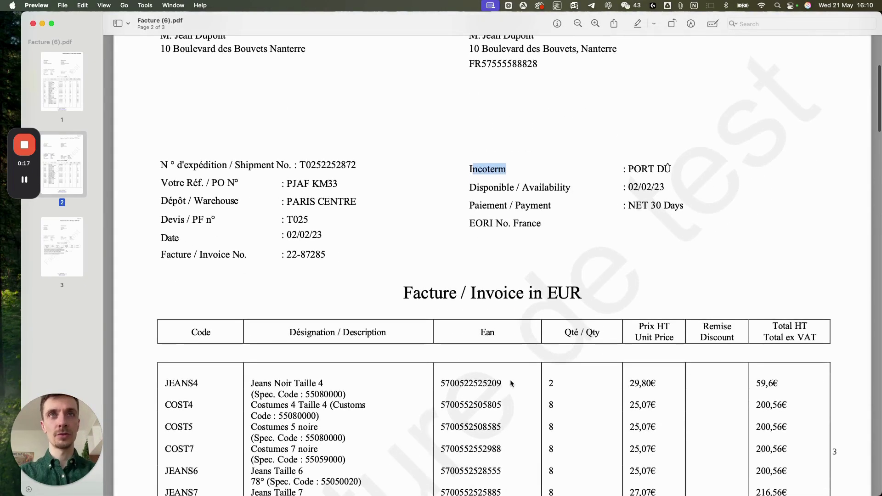
pyautogui.scroll(-5, 500, 381)
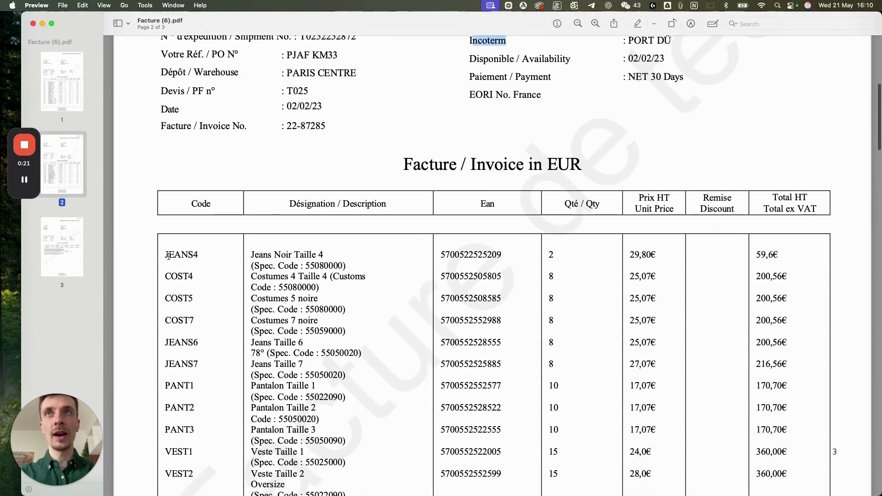
pyautogui.moveTo(168, 256); pyautogui.dragTo(655, 251)
pyautogui.click(656, 253)
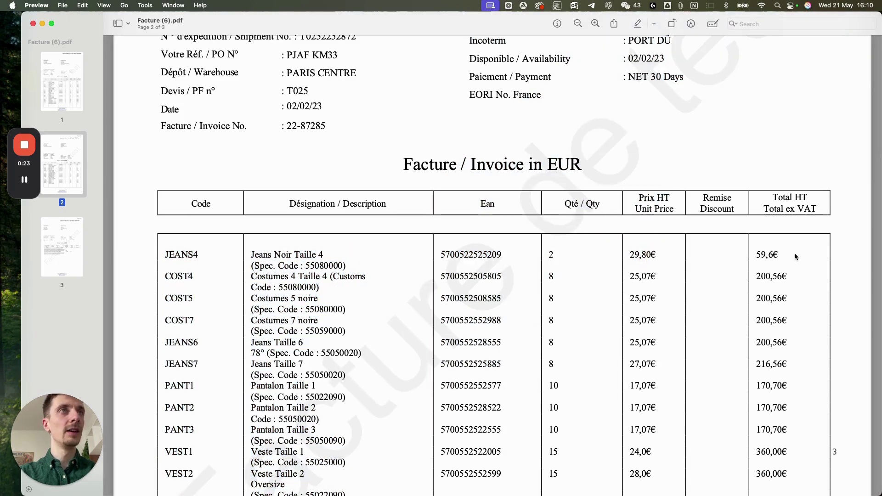
pyautogui.scroll(-5, 191, 294)
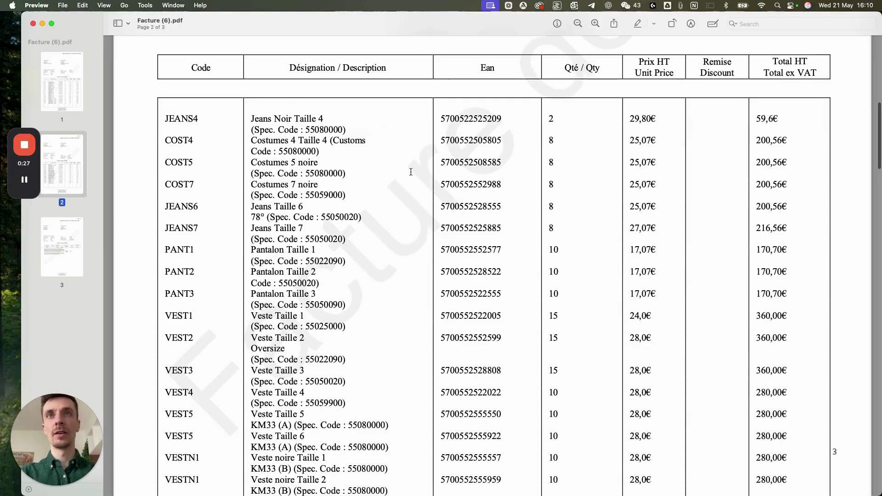
pyautogui.scroll(1, 339, 132)
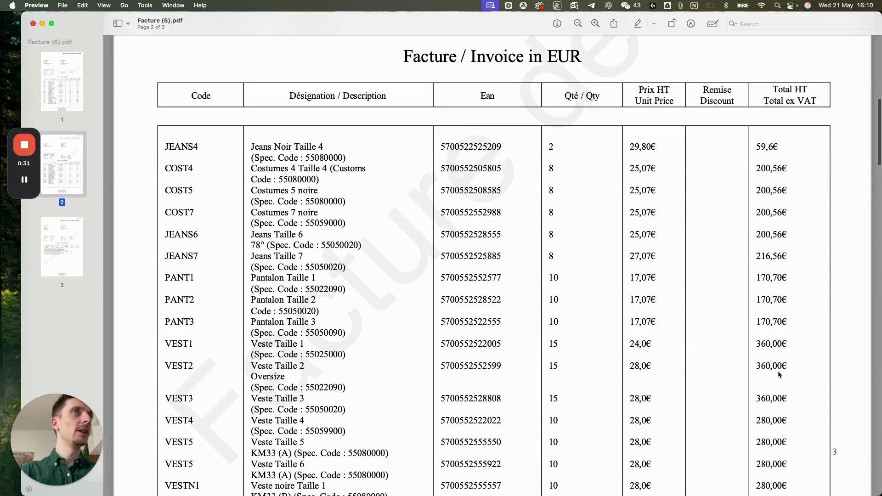
# Review the invoice's remaining pages, including the totals table, late-payment terms and company details in the footer, and return to page one.
pyautogui.scroll(-20, 774, 321)
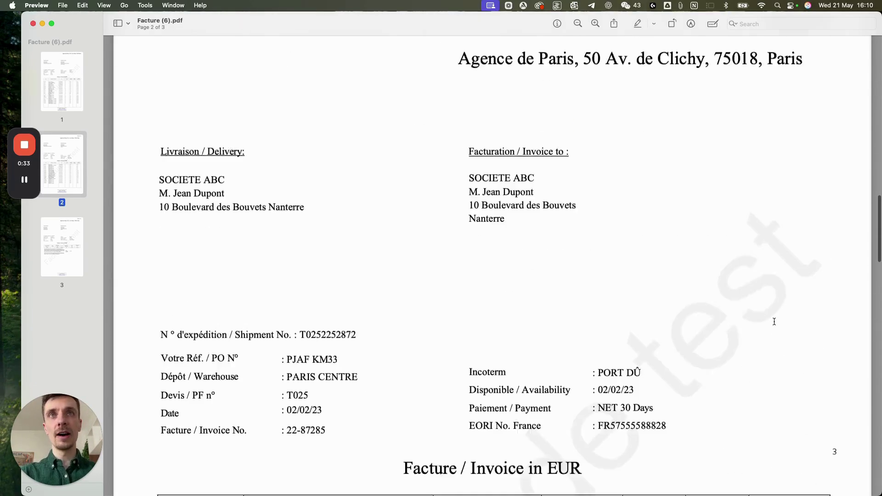
pyautogui.scroll(2, 775, 321)
pyautogui.scroll(-10, 775, 322)
pyautogui.scroll(4, 774, 317)
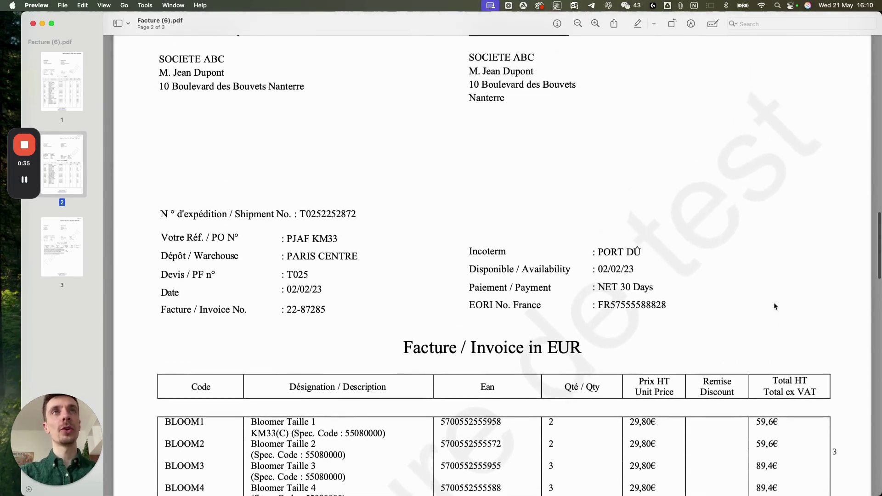
pyautogui.scroll(-20, 775, 306)
pyautogui.scroll(5, 775, 306)
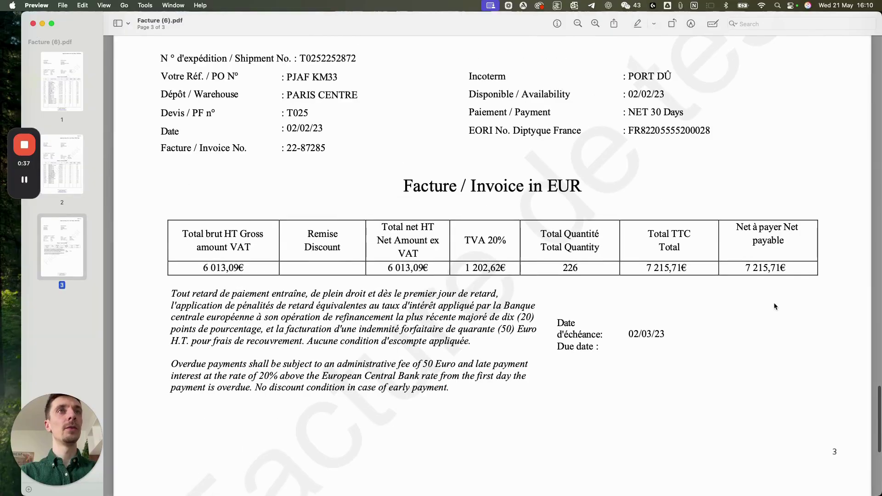
pyautogui.scroll(2, 696, 263)
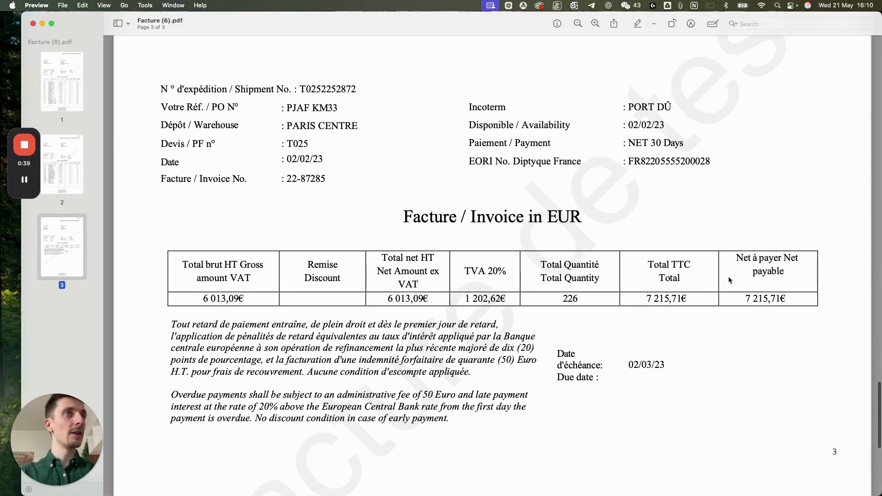
pyautogui.scroll(-10, 409, 281)
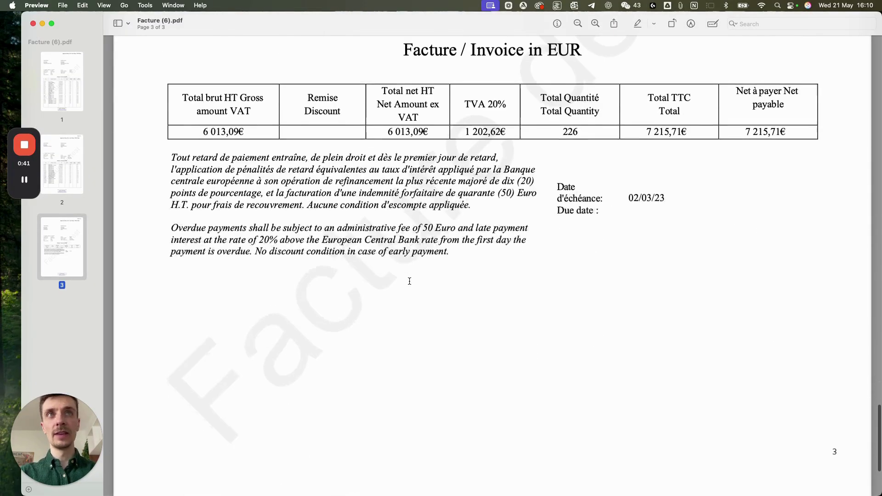
pyautogui.scroll(-10, 409, 281)
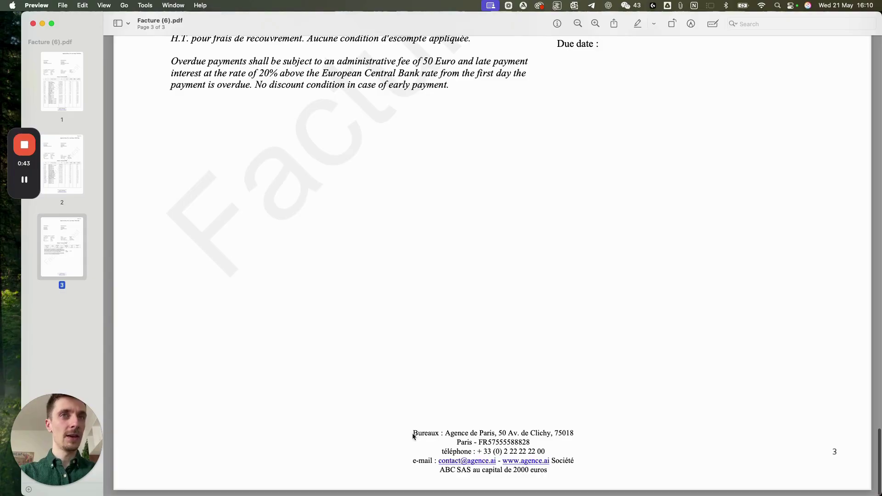
pyautogui.moveTo(413, 436); pyautogui.dragTo(549, 469)
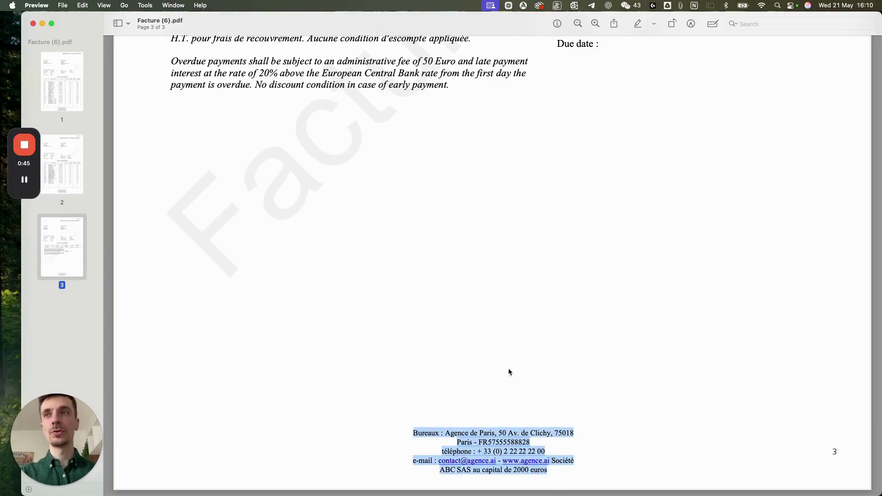
pyautogui.scroll(20, 508, 368)
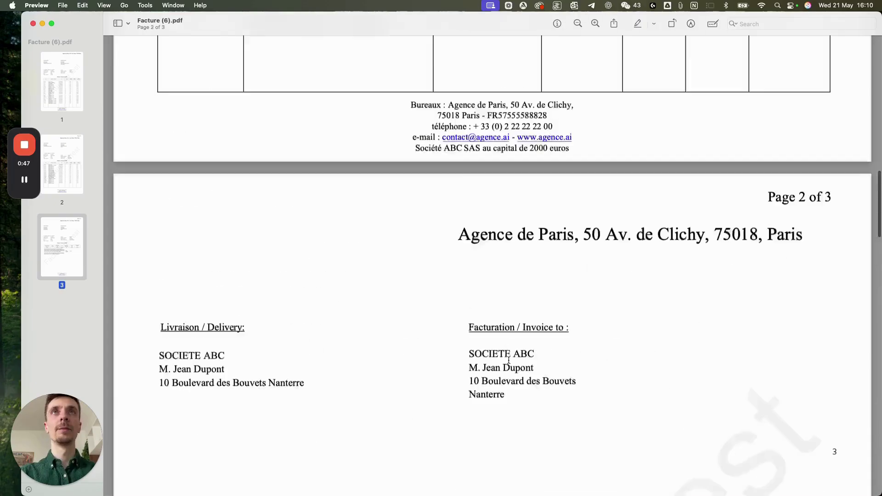
pyautogui.scroll(15, 509, 360)
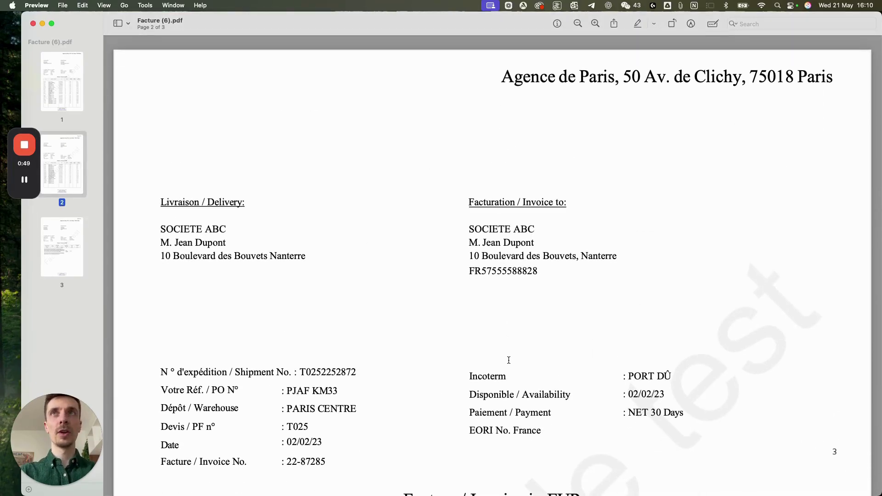
pyautogui.scroll(-10, 509, 361)
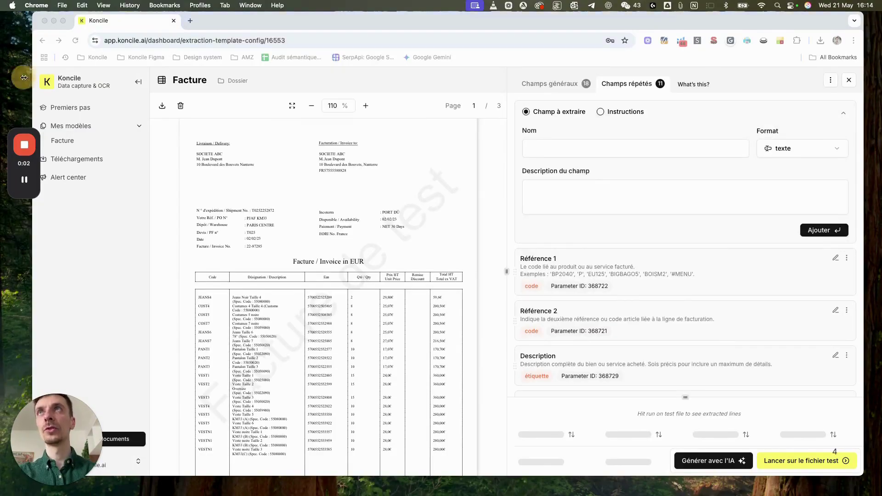
# In Koncile, show the Facture template's general fields and review them against the sample invoice.
pyautogui.moveTo(24, 78); pyautogui.dragTo(13, 78)
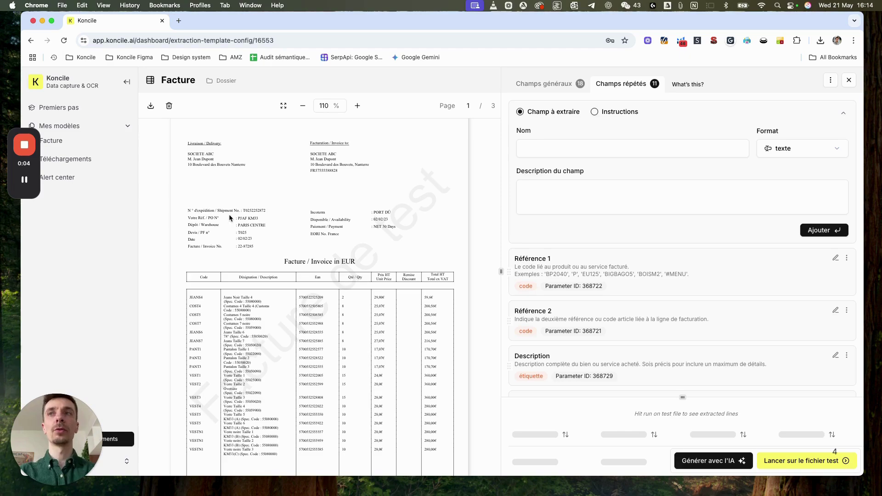
pyautogui.scroll(-3, 248, 229)
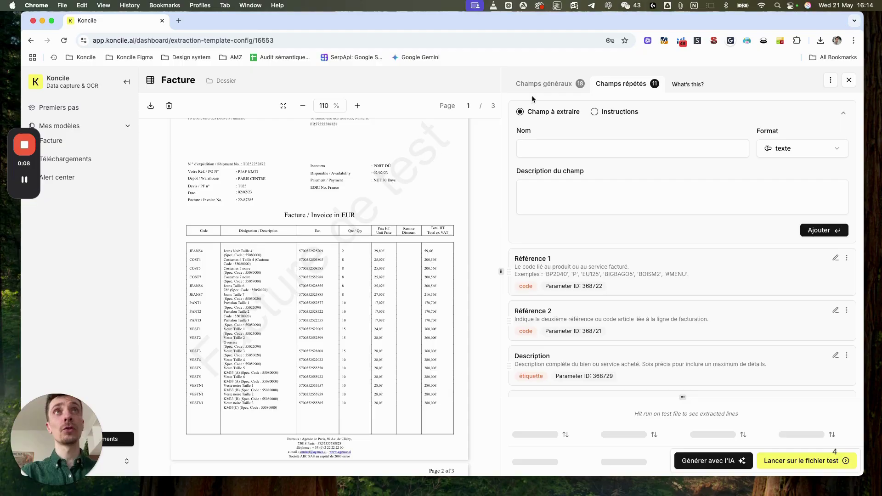
pyautogui.click(535, 86)
pyautogui.scroll(-1, 413, 355)
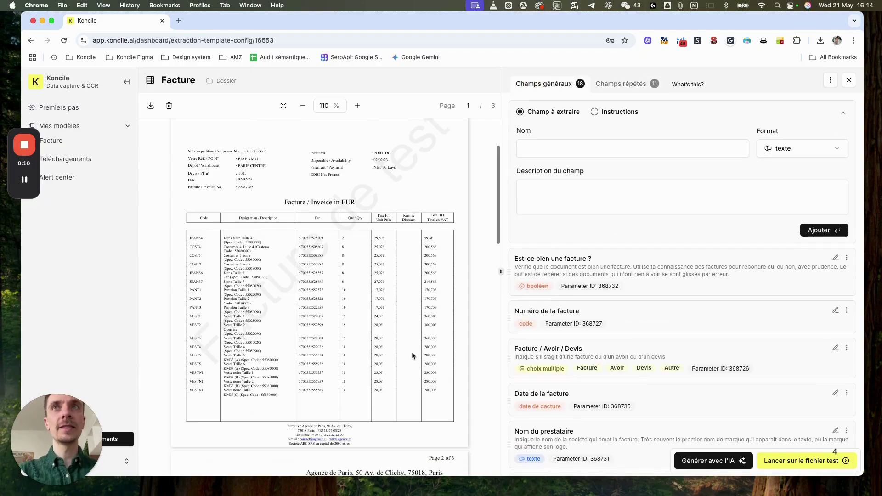
pyautogui.scroll(-3, 571, 363)
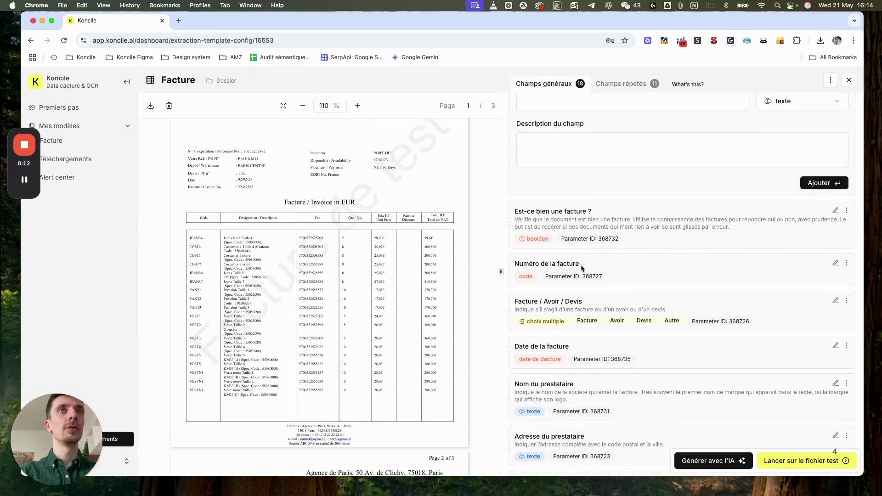
pyautogui.scroll(-1, 580, 265)
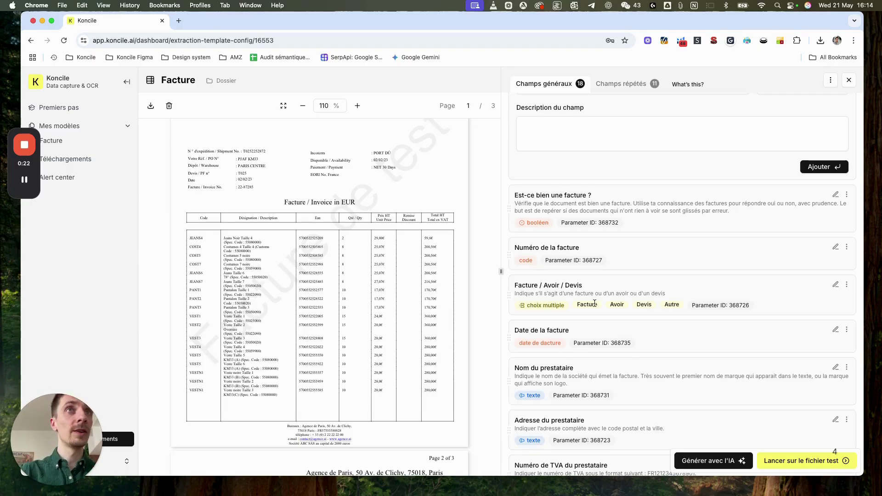
pyautogui.scroll(-1, 594, 303)
pyautogui.scroll(1, 362, 248)
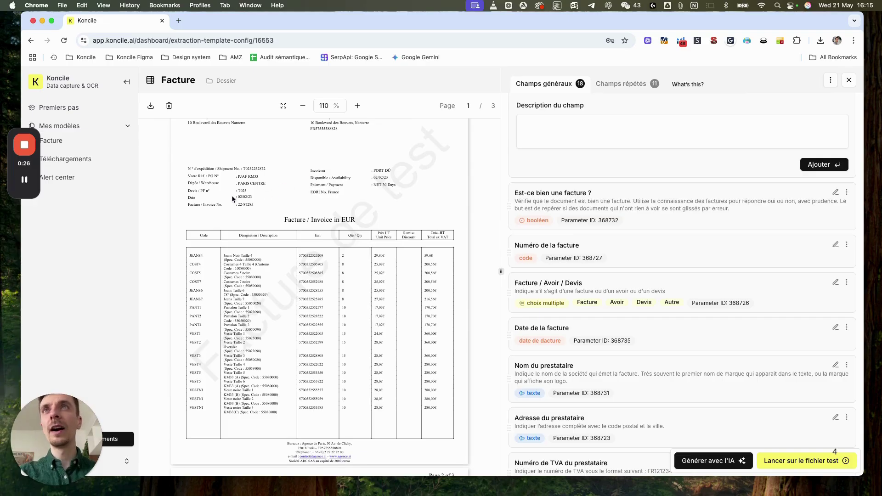
# Add a general field named "Votre référence / Purchase Order" in texte format, based on the invoice's PO reference.
pyautogui.click(201, 192)
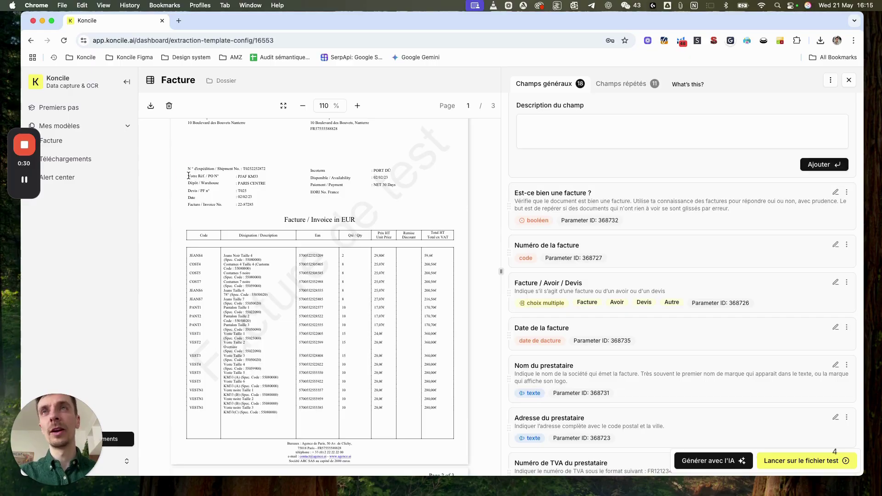
pyautogui.moveTo(187, 176); pyautogui.dragTo(214, 176)
pyautogui.scroll(3, 652, 185)
pyautogui.click(615, 149)
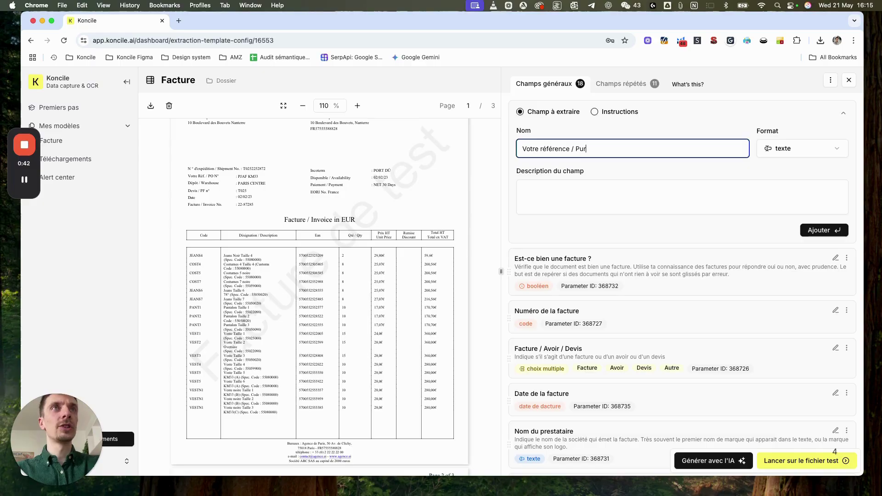
pyautogui.write('Order')
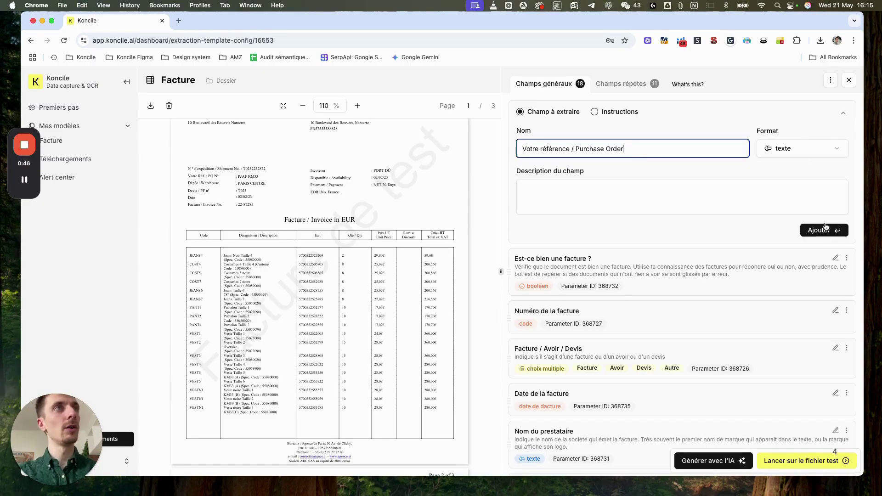
pyautogui.click(785, 150)
pyautogui.click(780, 171)
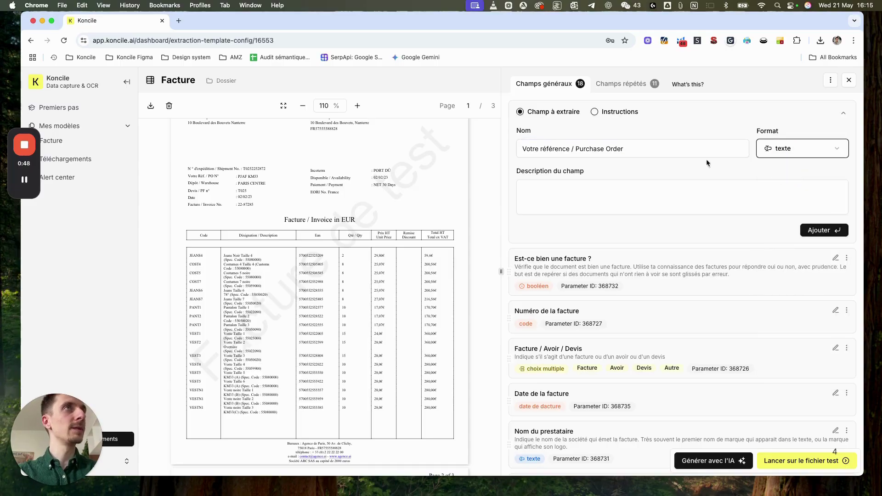
pyautogui.click(611, 211)
pyautogui.click(828, 234)
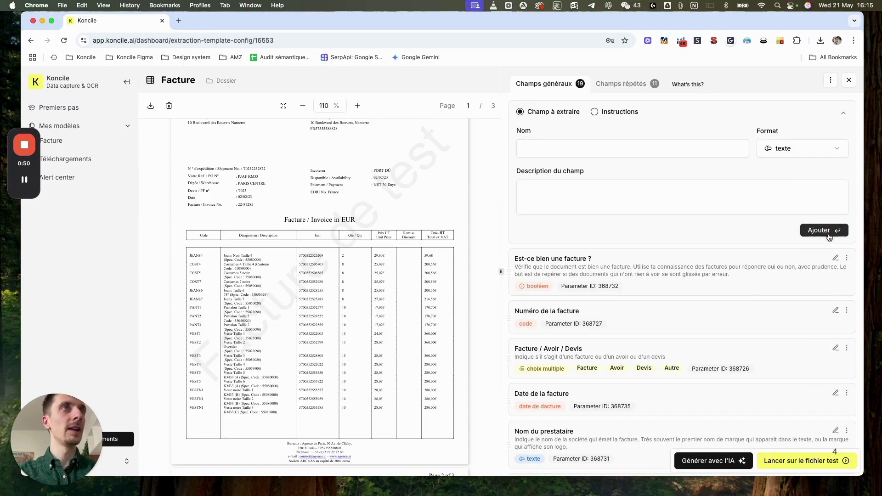
# Move the "Votre référence / Purchase Order" field up the list, between Nom du prestataire and Adresse du prestataire.
pyautogui.scroll(-13, 625, 268)
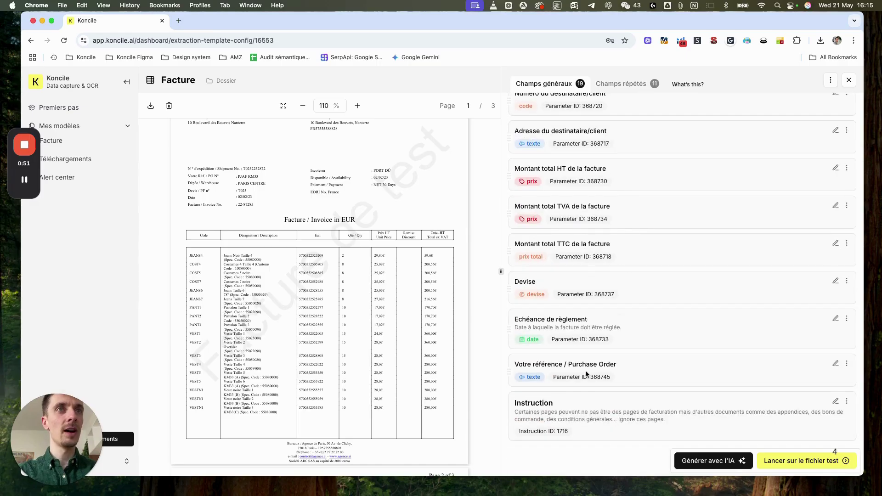
pyautogui.moveTo(585, 371); pyautogui.dragTo(516, 225)
pyautogui.click(505, 365)
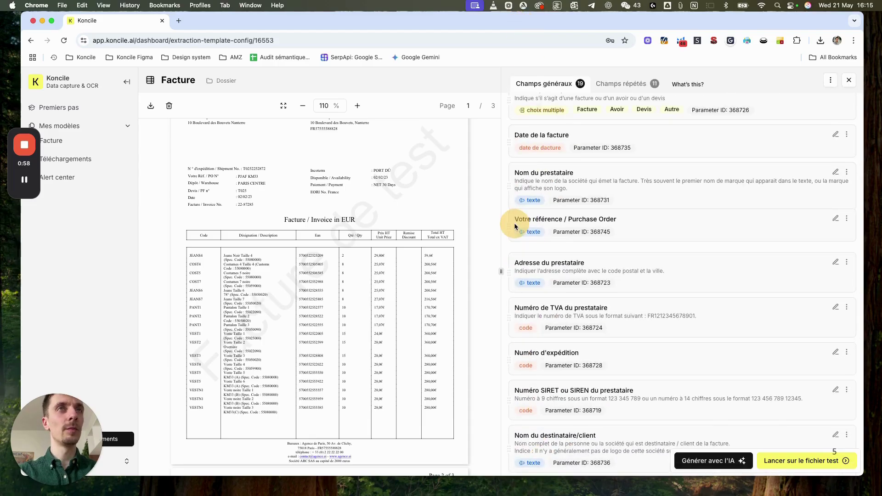
# Show the Facture template's repeated fields with more room for their list, and review the line-item tables across the invoice pages.
pyautogui.click(625, 86)
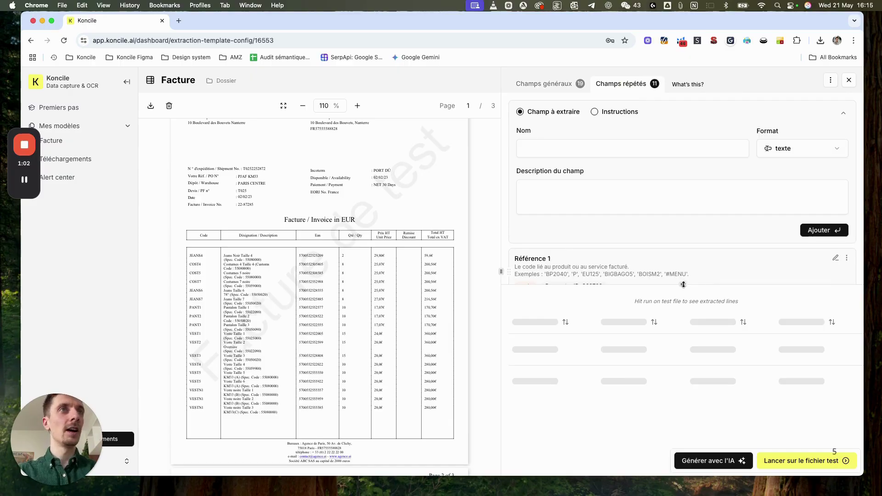
pyautogui.moveTo(683, 285); pyautogui.dragTo(683, 399)
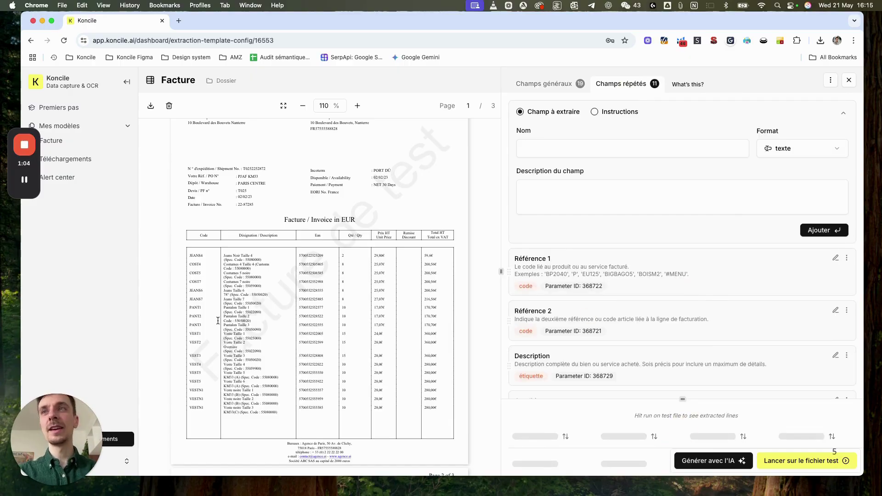
pyautogui.scroll(-12, 279, 330)
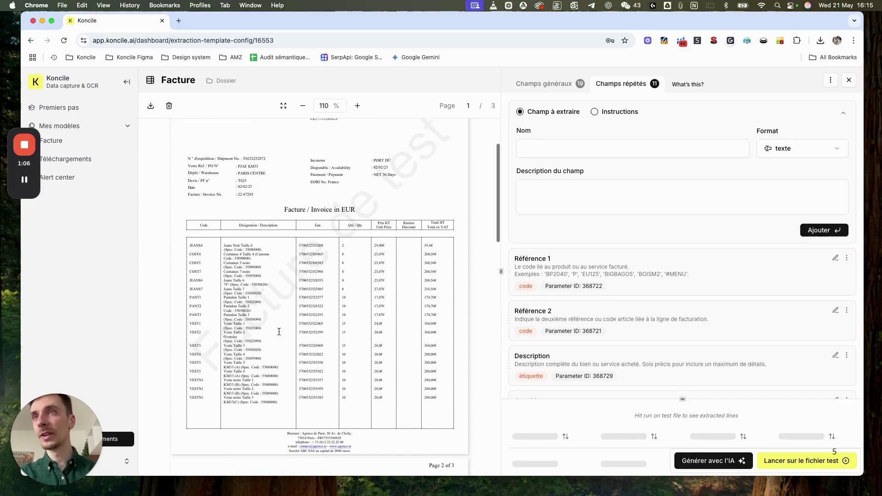
pyautogui.scroll(-3, 279, 324)
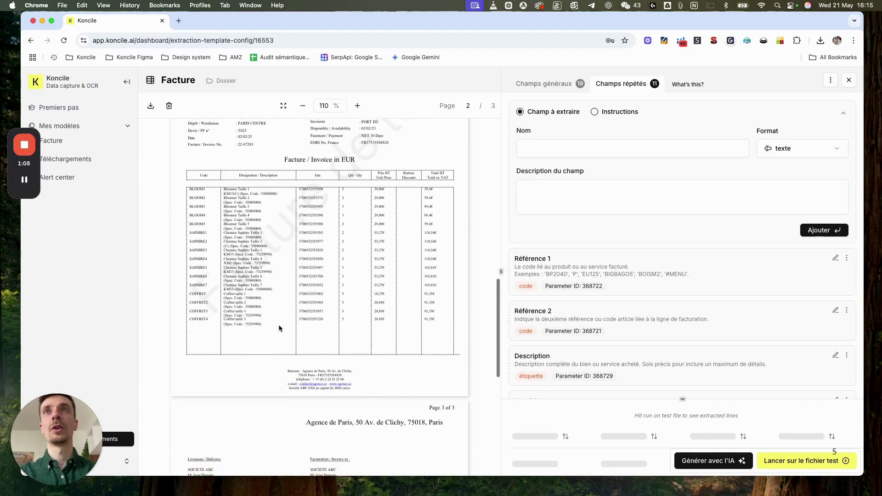
pyautogui.scroll(15, 276, 296)
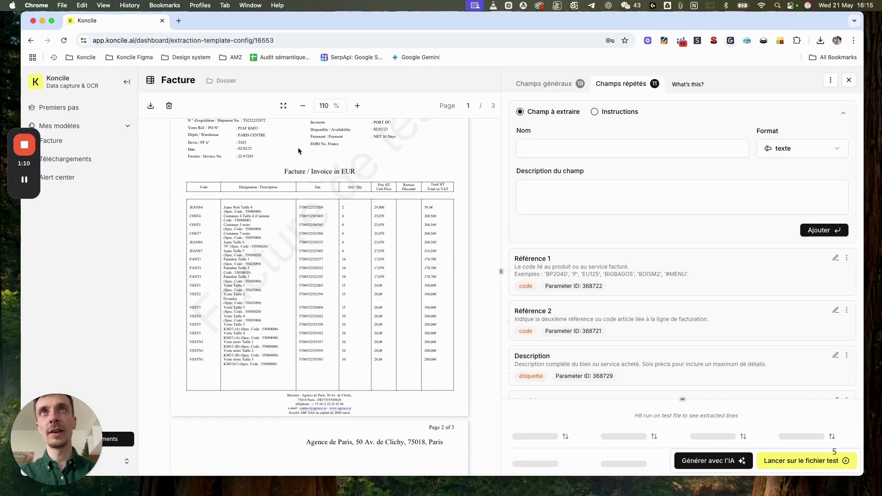
# Enlarge the invoice to 190 % and compare its line-item columns with the existing repeated fields.
pyautogui.click(357, 105)
pyautogui.click(357, 106)
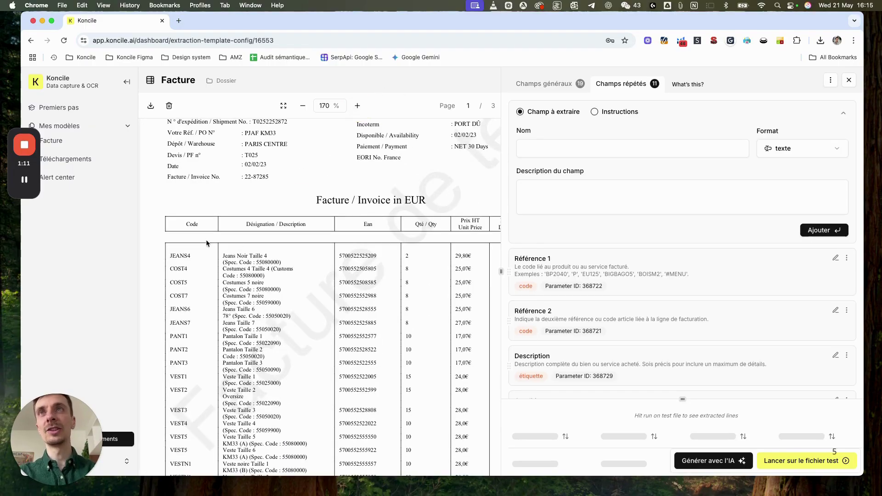
pyautogui.click(357, 105)
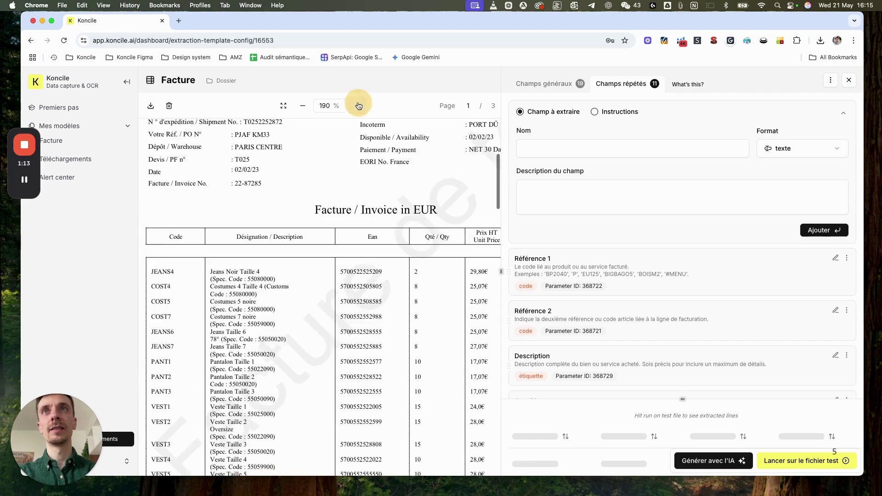
pyautogui.hscroll(3, 179, 287)
pyautogui.hscroll(-3, 402, 289)
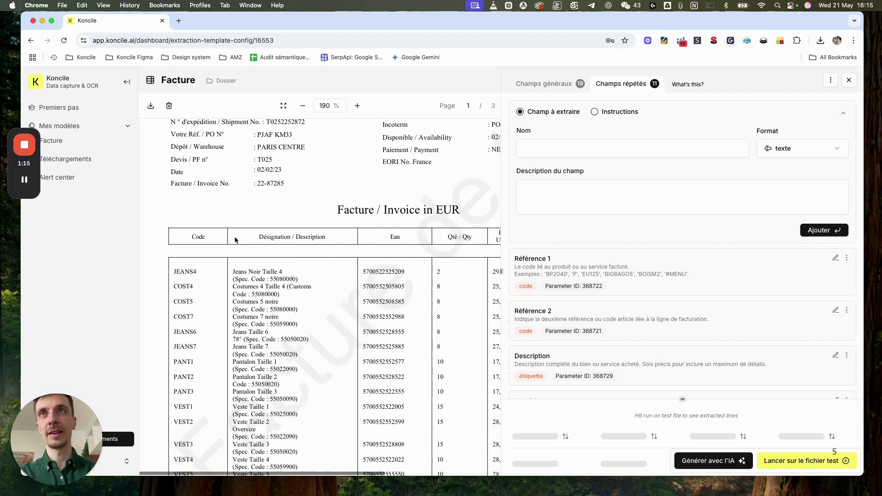
pyautogui.scroll(-1, 205, 361)
pyautogui.scroll(-3, 374, 263)
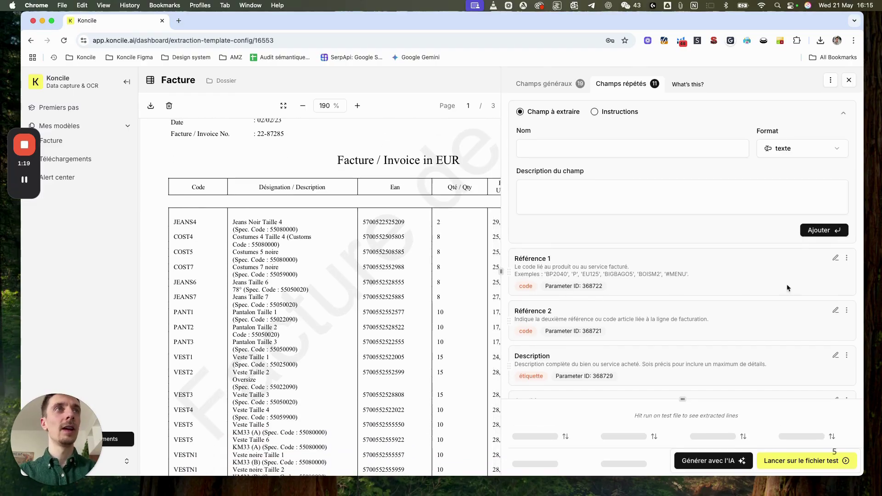
pyautogui.scroll(-1, 620, 305)
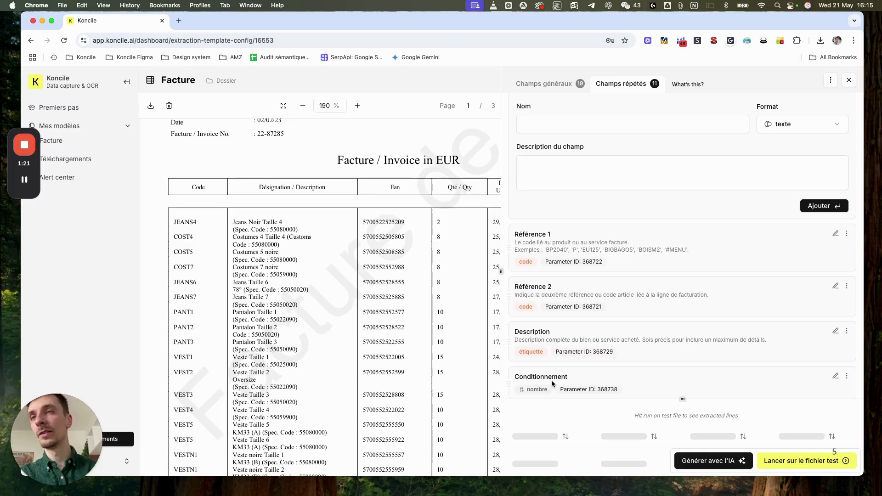
pyautogui.scroll(-2, 592, 275)
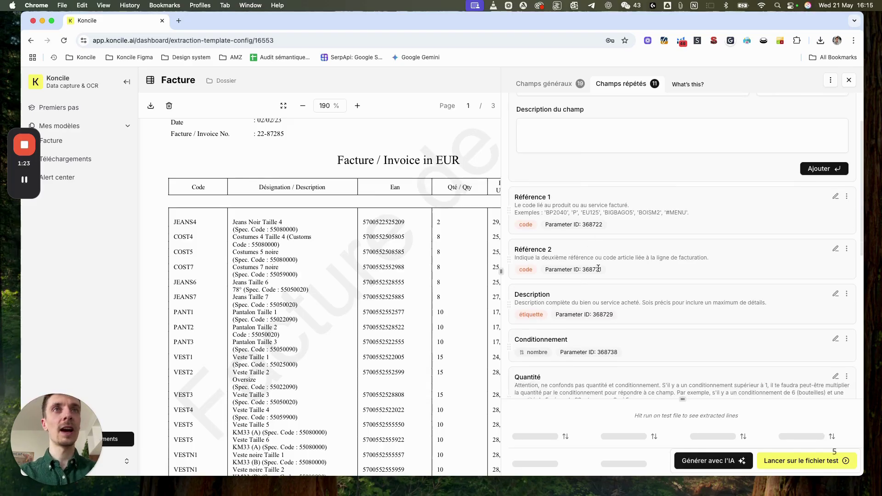
pyautogui.scroll(1, 598, 268)
pyautogui.scroll(1, 599, 269)
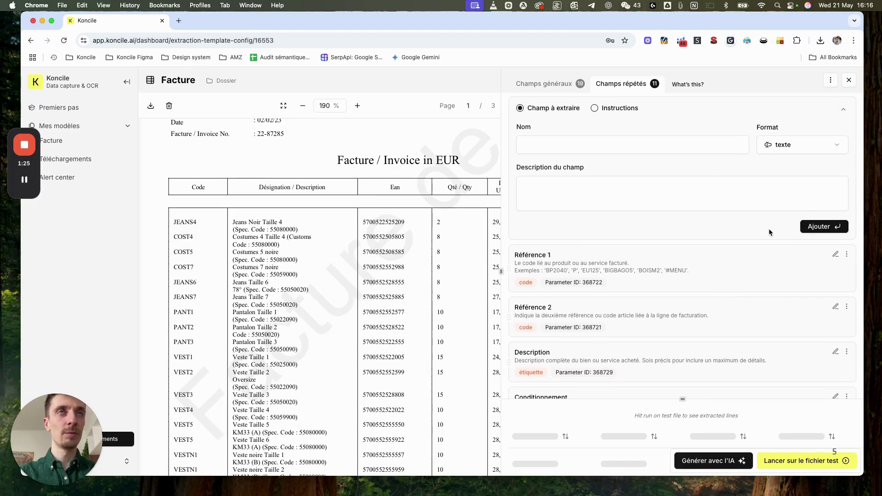
pyautogui.scroll(-1, 768, 228)
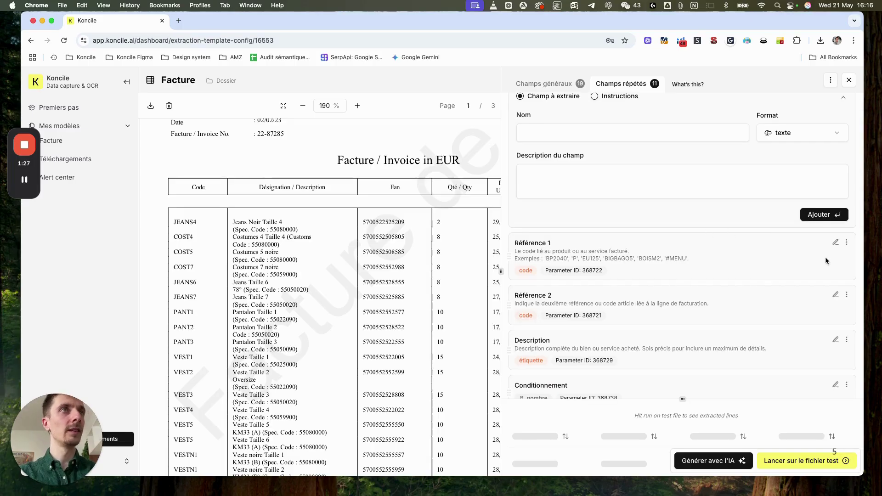
# Rename the repeated field "Référence 1" as "Code" and shorten its description's examples to 'BP2040', "COST4".
pyautogui.click(836, 243)
pyautogui.tripleClick(616, 258)
pyautogui.write('Code')
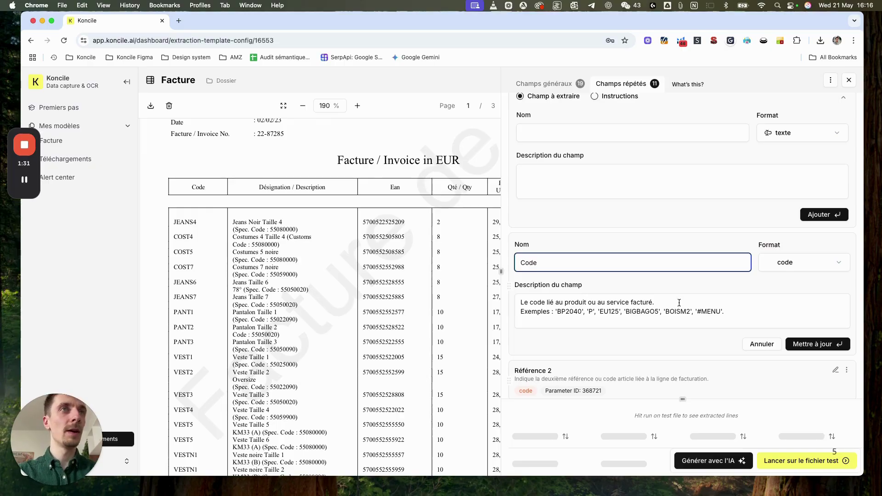
pyautogui.moveTo(734, 313); pyautogui.dragTo(594, 314)
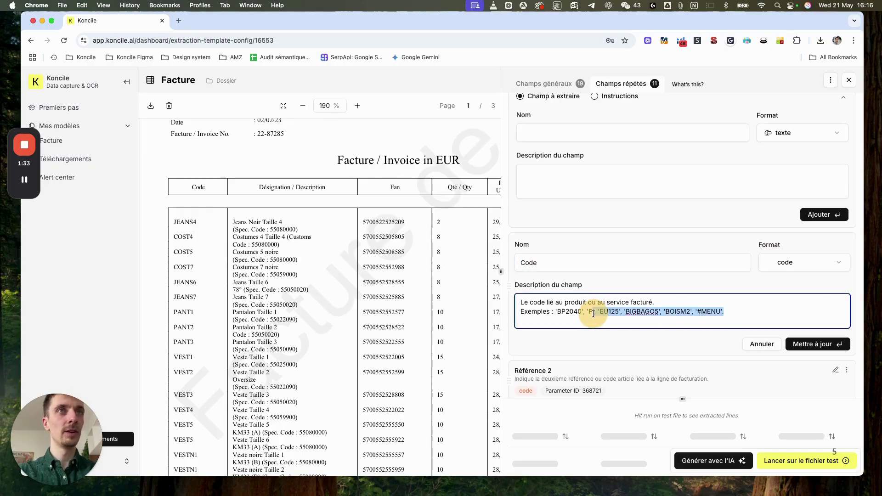
pyautogui.click(592, 314)
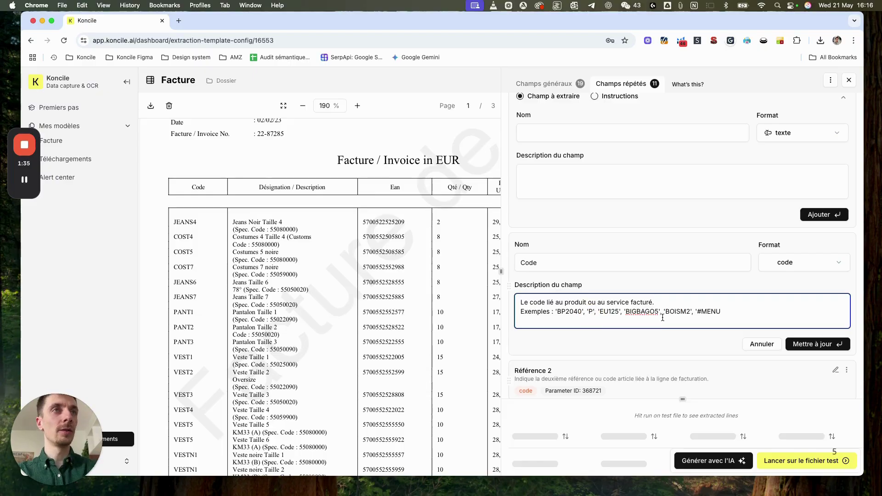
pyautogui.press('BackSpace')
pyautogui.press('BackSpace')
pyautogui.press('BackSpace')
pyautogui.press('BackSpace')
pyautogui.press('BackSpace')
pyautogui.press('BackSpace')
pyautogui.press('BackSpace')
pyautogui.press('BackSpace')
pyautogui.press('BackSpace')
pyautogui.press('BackSpace')
pyautogui.press('BackSpace')
pyautogui.press('BackSpace')
pyautogui.press('BackSpace')
pyautogui.press('BackSpace')
pyautogui.press('BackSpace')
pyautogui.press('BackSpace')
pyautogui.press('BackSpace')
pyautogui.press('BackSpace')
pyautogui.press('BackSpace')
pyautogui.press('BackSpace')
pyautogui.press('BackSpace')
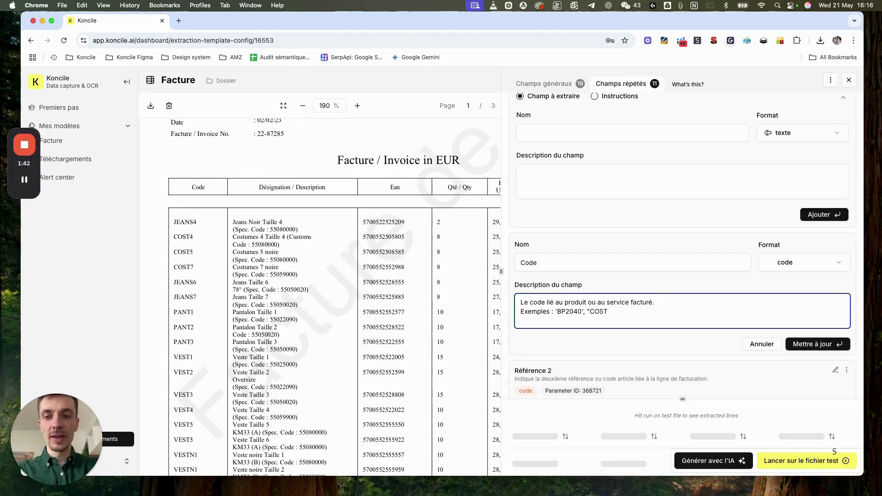
pyautogui.click(827, 345)
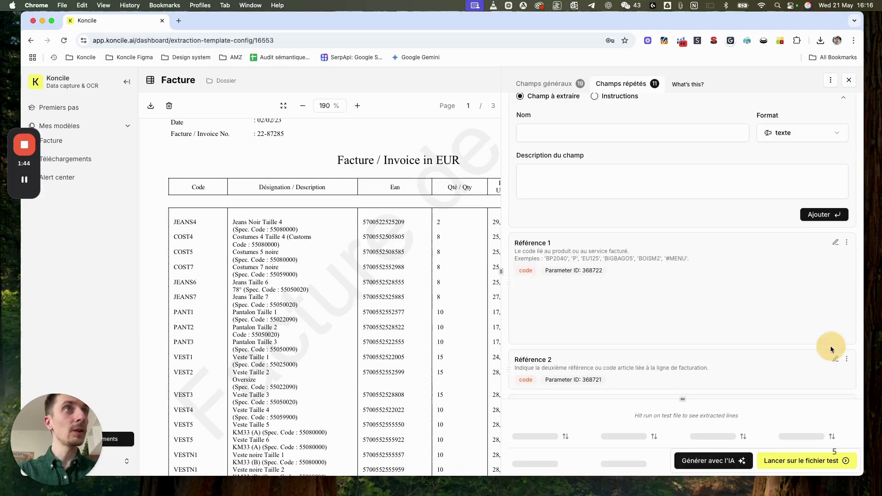
# Rename the repeated field "Référence 2" as "Code EAN", clear its description and set its format to texte.
pyautogui.scroll(-1, 579, 314)
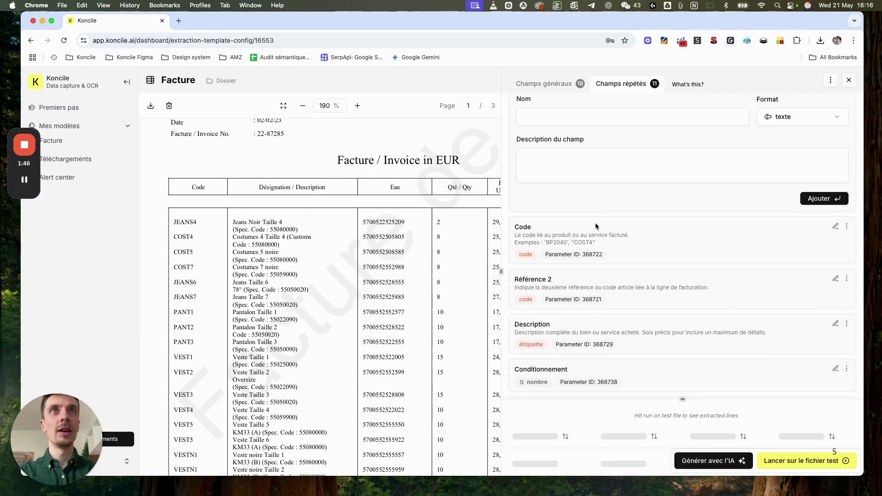
pyautogui.click(836, 278)
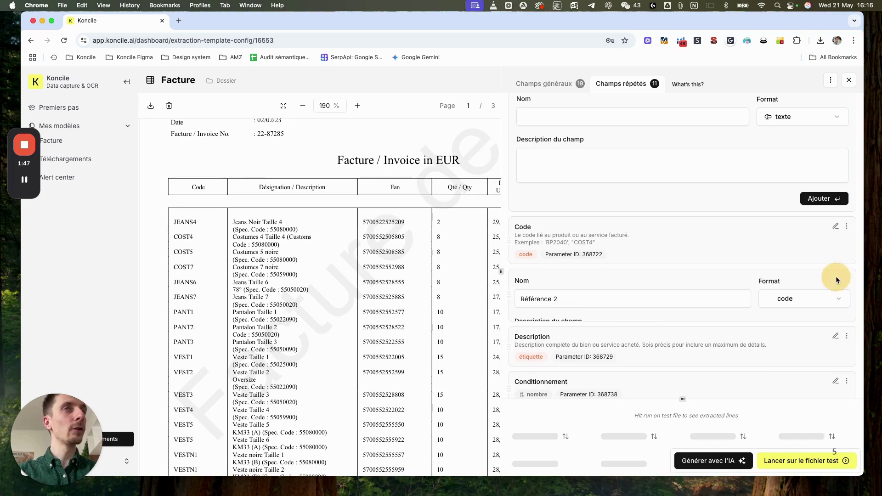
pyautogui.tripleClick(583, 299)
pyautogui.write('EAN')
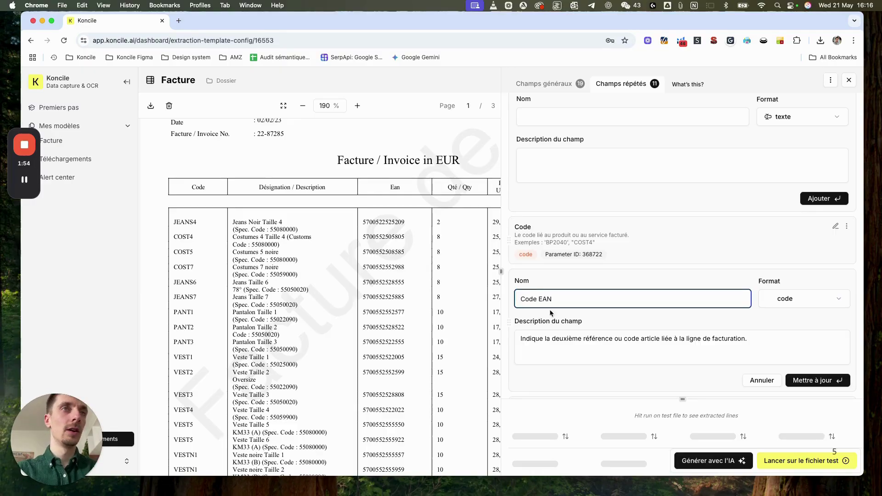
pyautogui.click(549, 338)
pyautogui.press('super+a')
pyautogui.press('BackSpace')
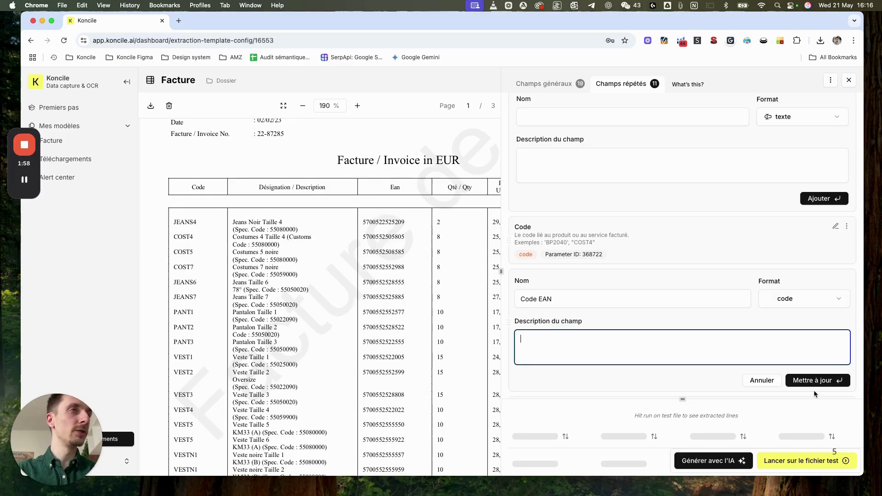
pyautogui.click(781, 304)
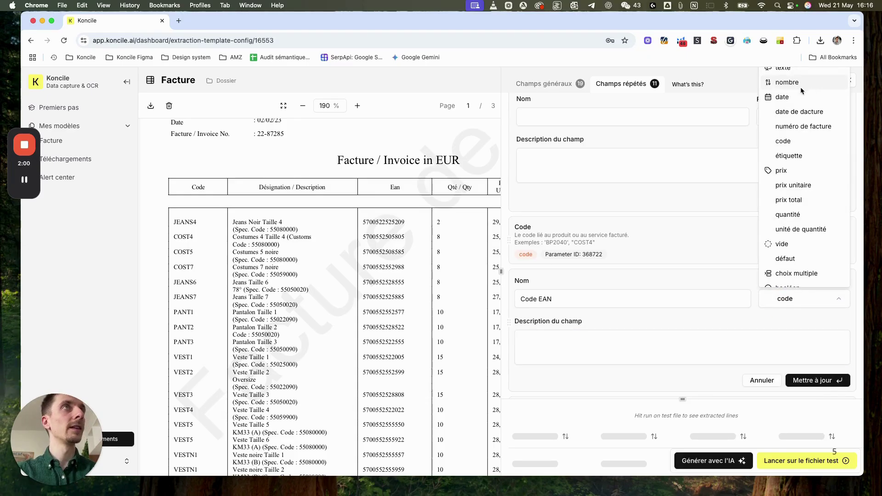
pyautogui.click(792, 69)
pyautogui.click(813, 379)
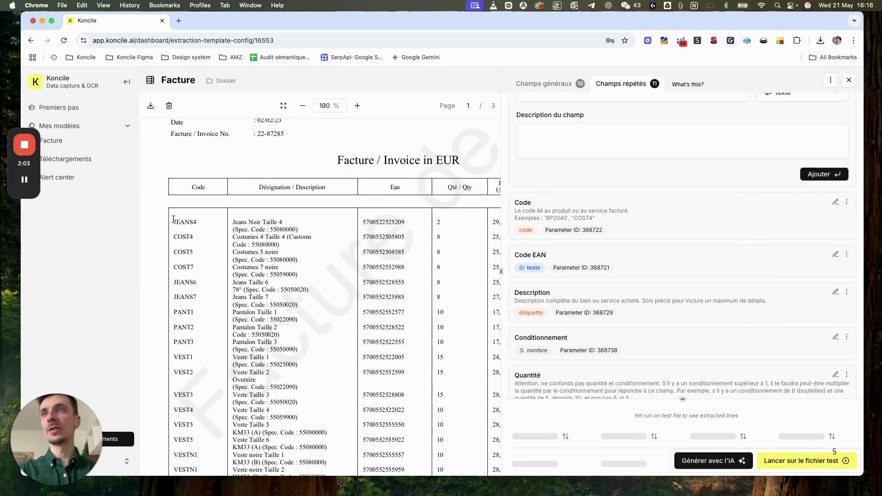
# Run the extraction on the test file and check both the general and repeated fields.
pyautogui.click(808, 460)
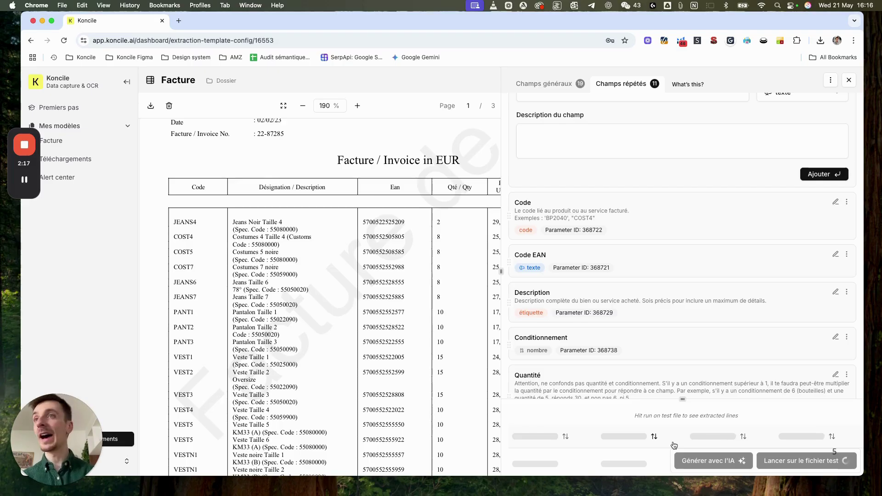
pyautogui.click(564, 83)
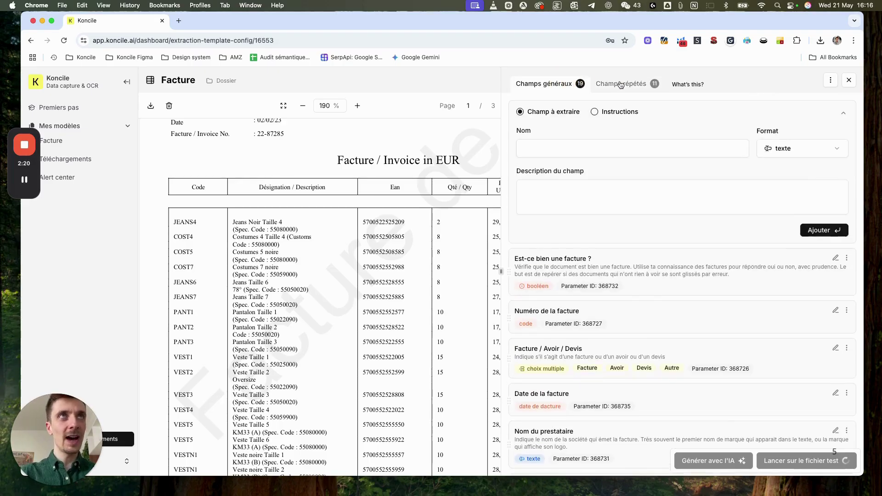
pyautogui.click(623, 83)
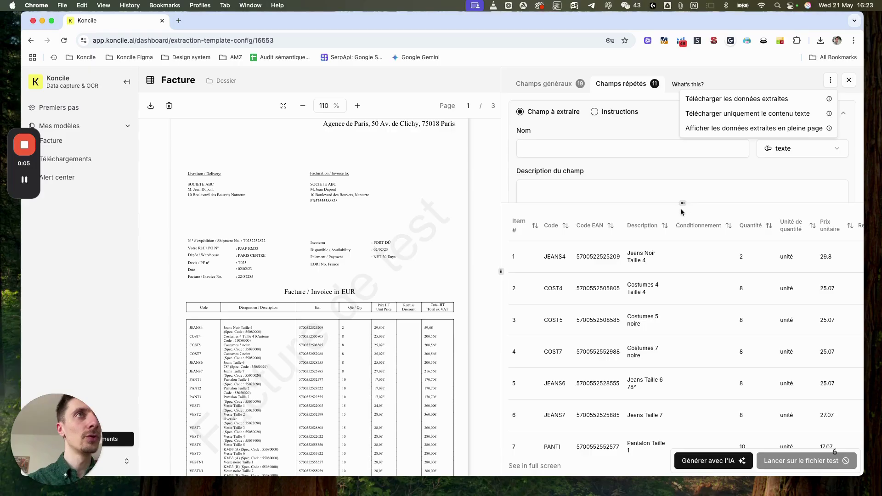
# Review the values extracted for the general fields and the table of extracted line items against the invoice.
pyautogui.moveTo(683, 203); pyautogui.dragTo(679, 310)
pyautogui.click(547, 91)
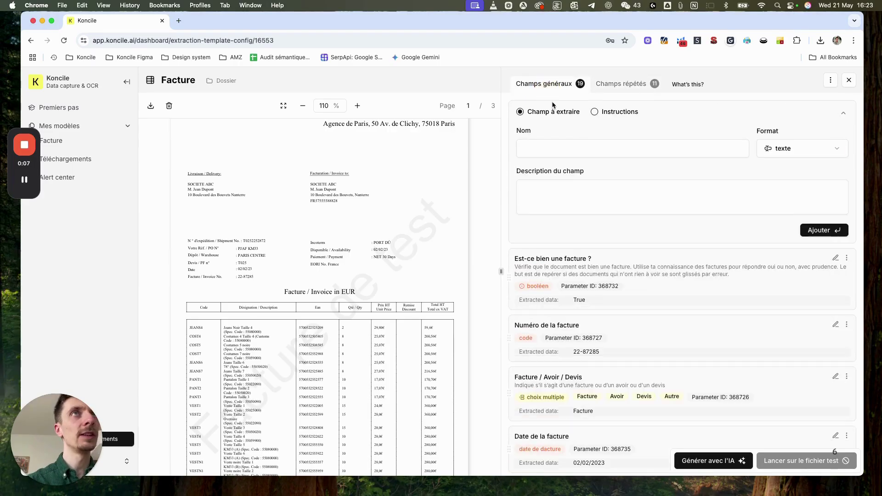
pyautogui.scroll(-2, 585, 309)
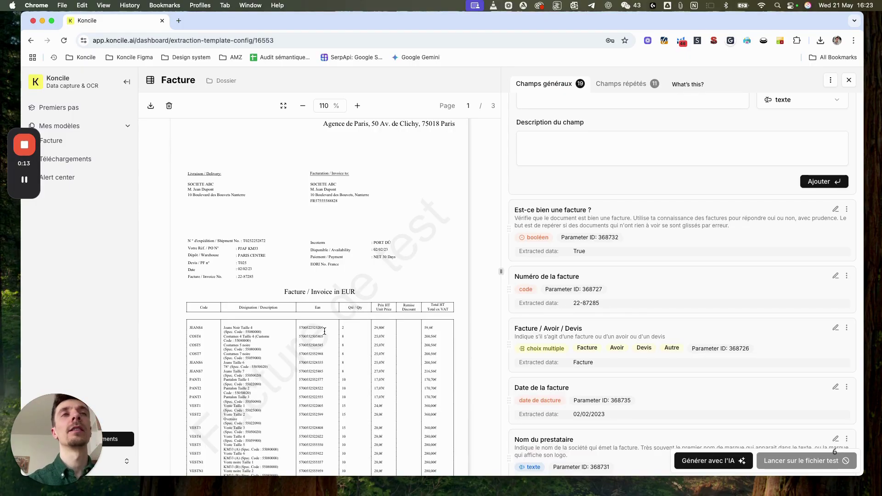
pyautogui.scroll(-1, 487, 303)
pyautogui.scroll(2, 639, 110)
pyautogui.click(629, 86)
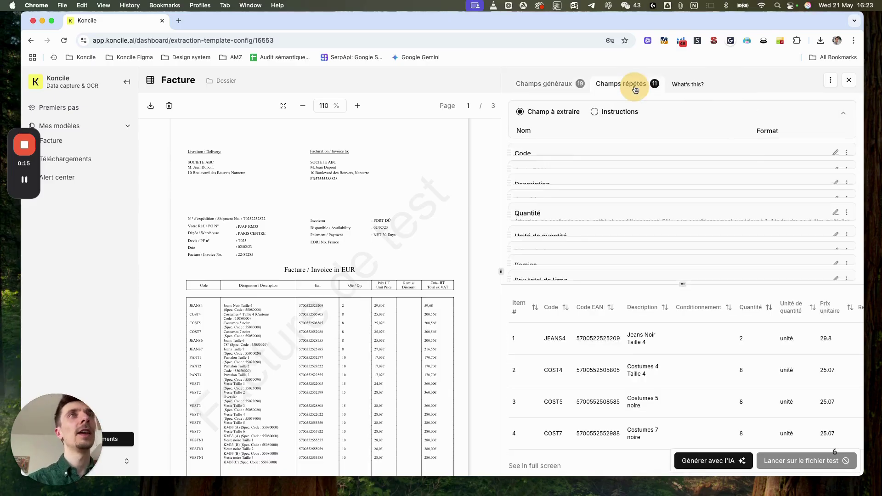
pyautogui.scroll(-2, 638, 358)
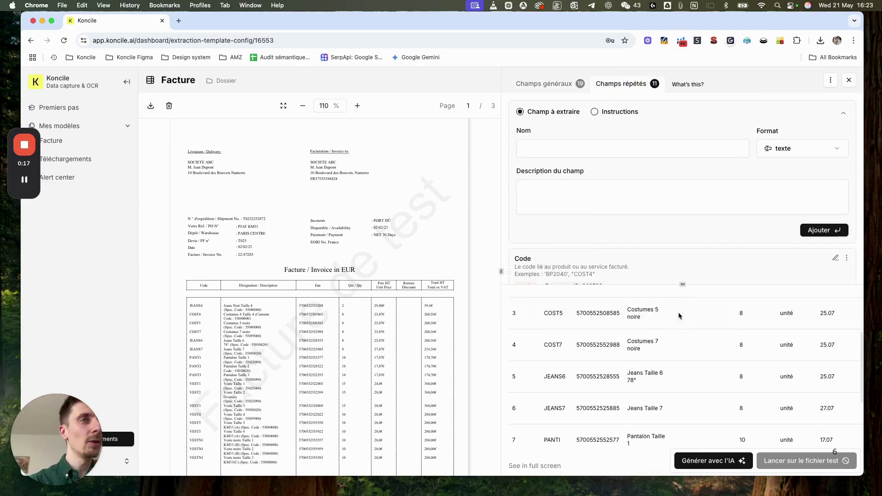
pyautogui.moveTo(683, 284); pyautogui.dragTo(682, 240)
pyautogui.scroll(3, 671, 317)
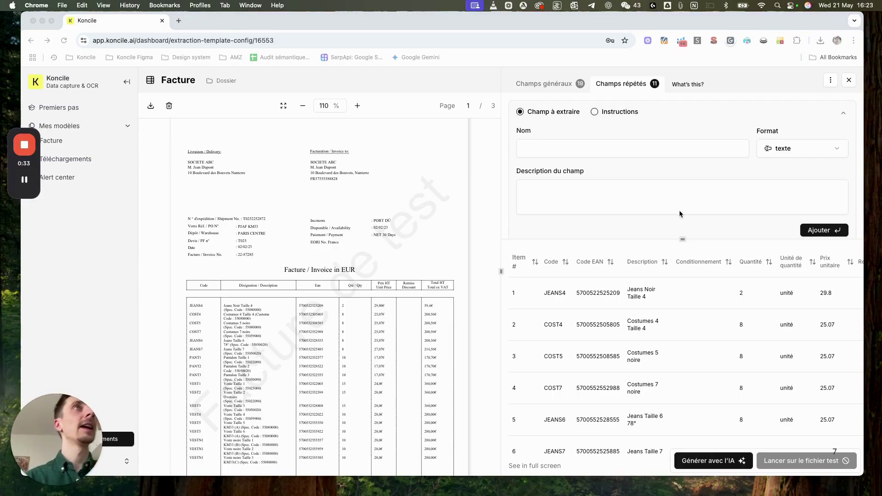
# Download the extracted data as Facture_structured_data.zip and show the download in Finder.
pyautogui.click(830, 80)
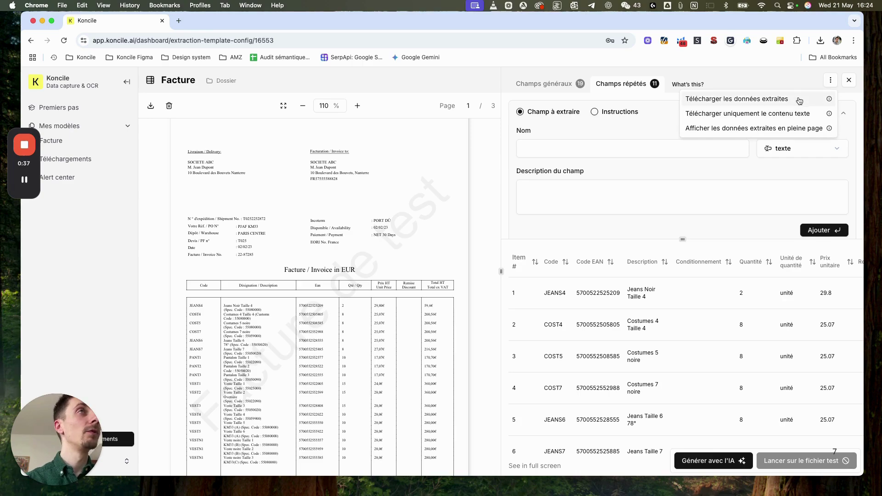
pyautogui.click(798, 99)
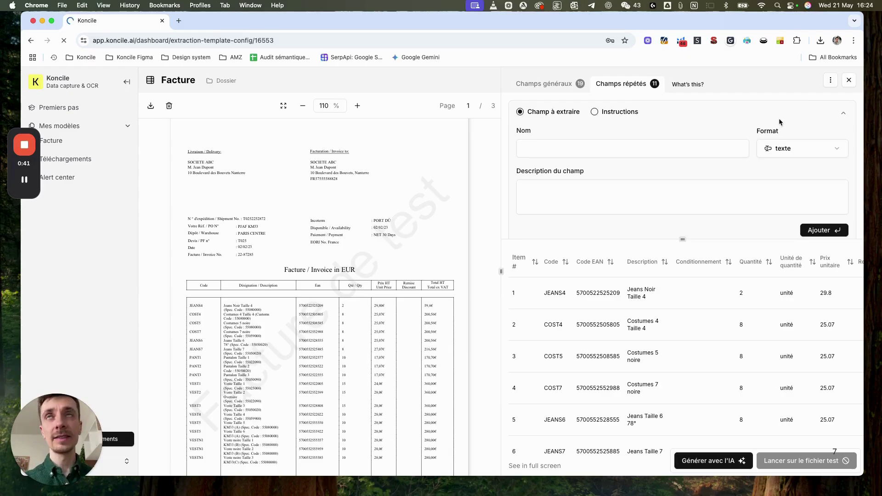
pyautogui.click(821, 42)
pyautogui.click(797, 78)
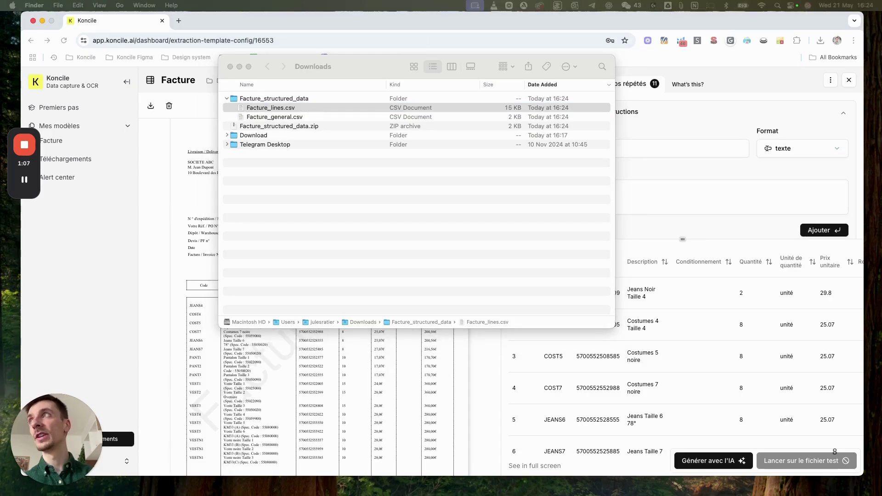
# Open Facture_general.csv in Numbers and look across its columns of general fields and confidence scores.
pyautogui.moveTo(1, 95); pyautogui.dragTo(348, 32)
pyautogui.moveTo(709, 239); pyautogui.dragTo(880, 238)
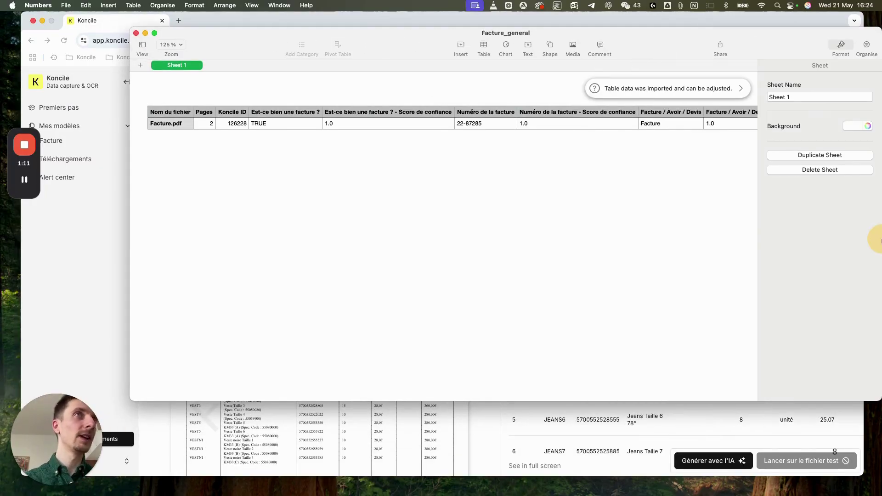
pyautogui.hscroll(5, 434, 181)
pyautogui.hscroll(5, 434, 180)
pyautogui.hscroll(-15, 433, 180)
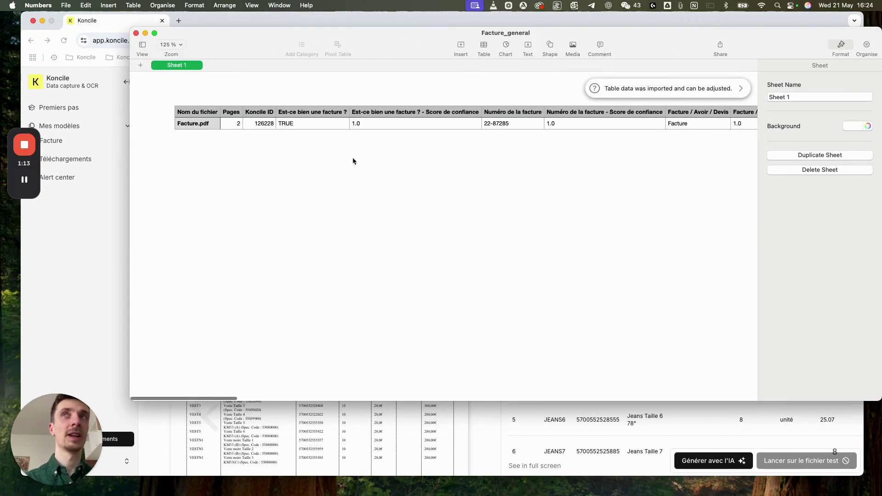
# Open Facture_lines.csv in Numbers and look through the extracted line items and their quantity and price columns.
pyautogui.moveTo(1, 77); pyautogui.dragTo(365, 28)
pyautogui.scroll(-1, 440, 252)
pyautogui.click(441, 257)
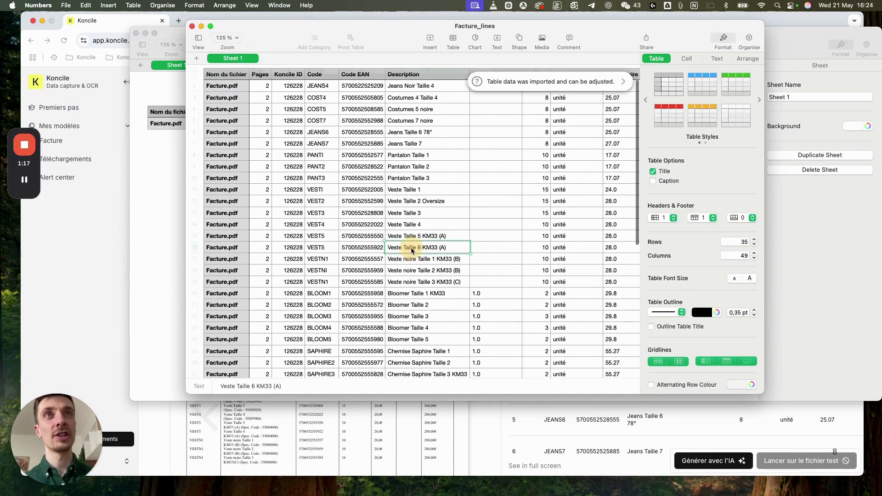
pyautogui.scroll(-10, 427, 253)
pyautogui.scroll(10, 411, 250)
pyautogui.hscroll(15, 412, 250)
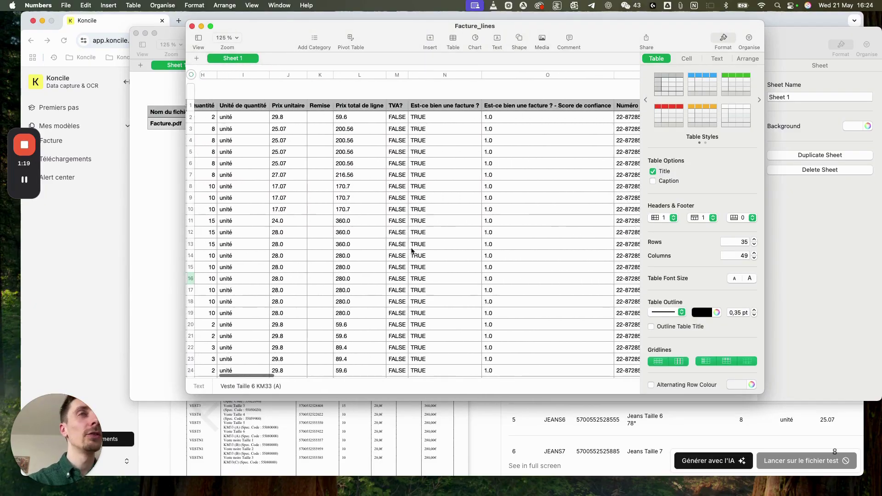
# Examine the general invoice fields and confidence scores in the line-items table, through the last column, Echéance de règlement - Score de confiance.
pyautogui.hscroll(10, 411, 250)
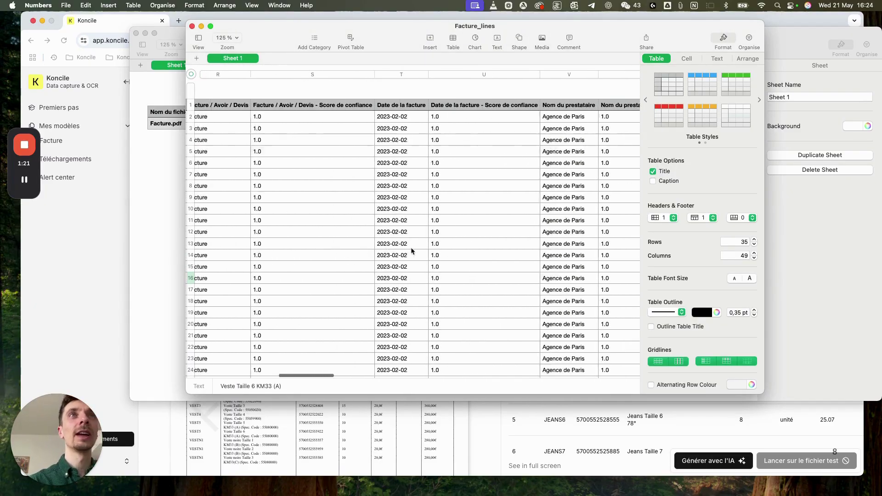
pyautogui.hscroll(-10, 415, 250)
pyautogui.hscroll(-8, 415, 247)
pyautogui.hscroll(12, 415, 247)
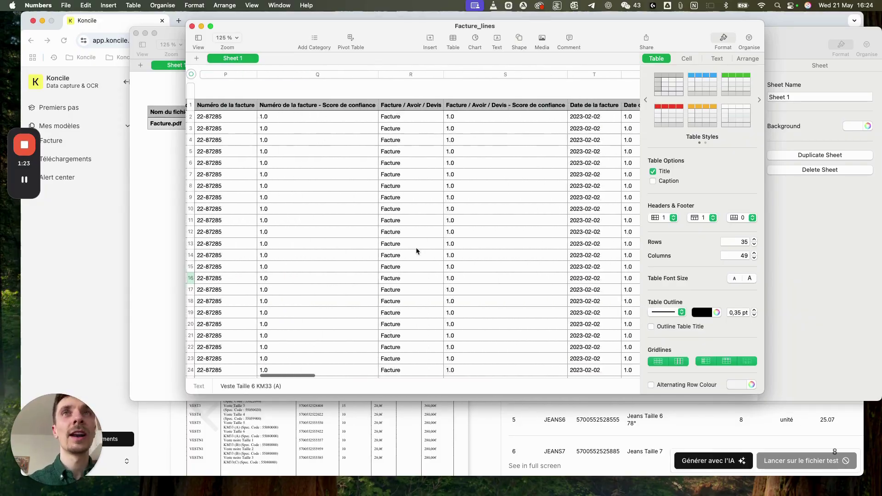
pyautogui.click(415, 241)
pyautogui.hscroll(8, 415, 242)
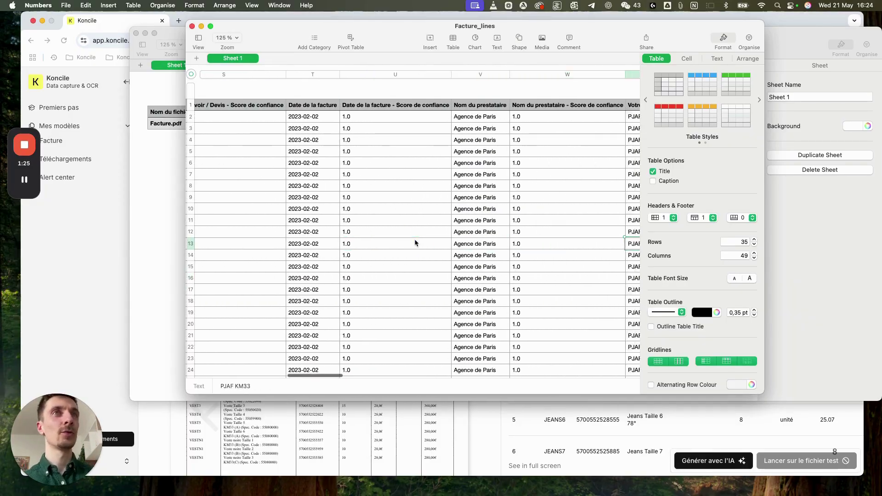
pyautogui.click(415, 243)
pyautogui.hscroll(-12, 415, 242)
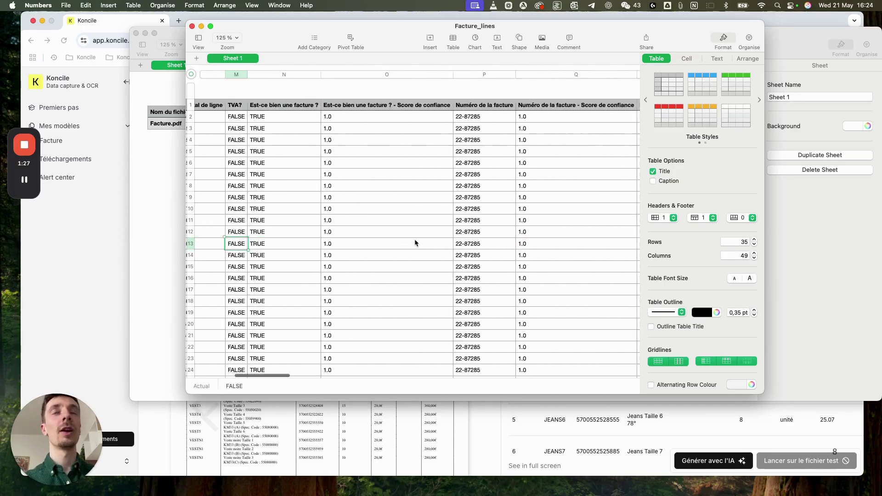
pyautogui.click(415, 243)
pyautogui.hscroll(8, 415, 242)
pyautogui.hscroll(15, 415, 242)
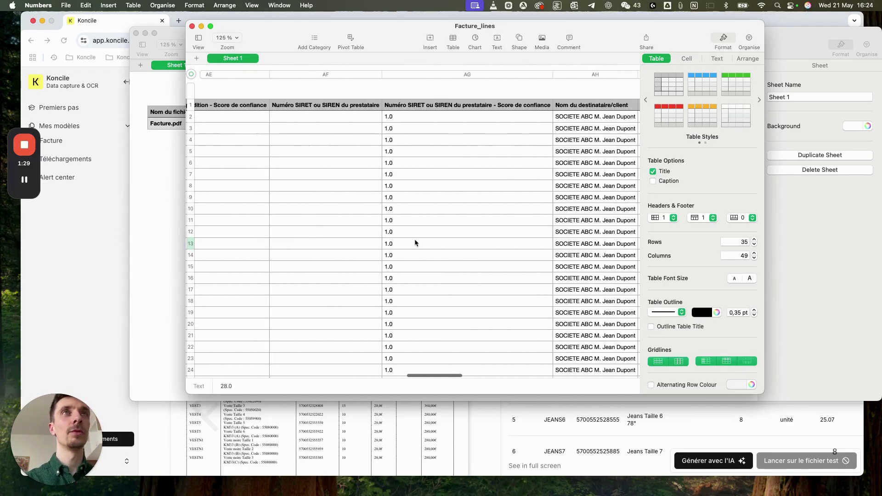
pyautogui.hscroll(6, 415, 243)
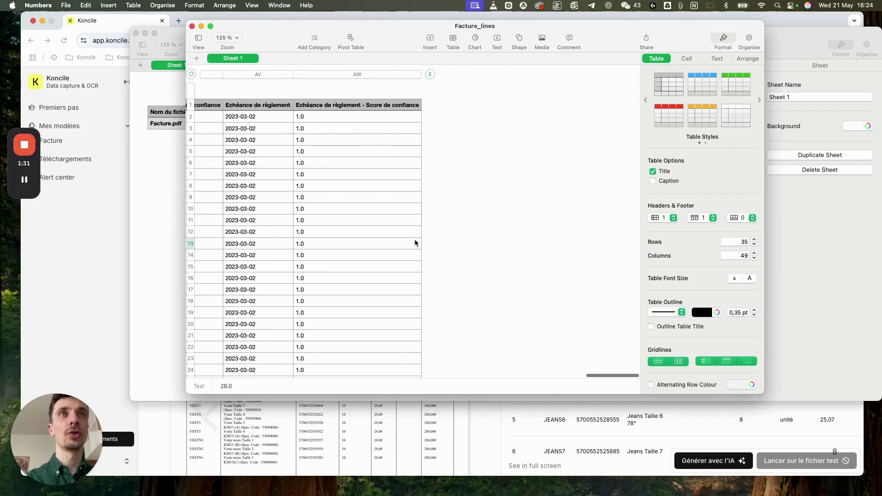
# Return to the first columns of the line-items table and check the codes and descriptions of individual articles.
pyautogui.hscroll(-12, 415, 243)
pyautogui.hscroll(-15, 414, 242)
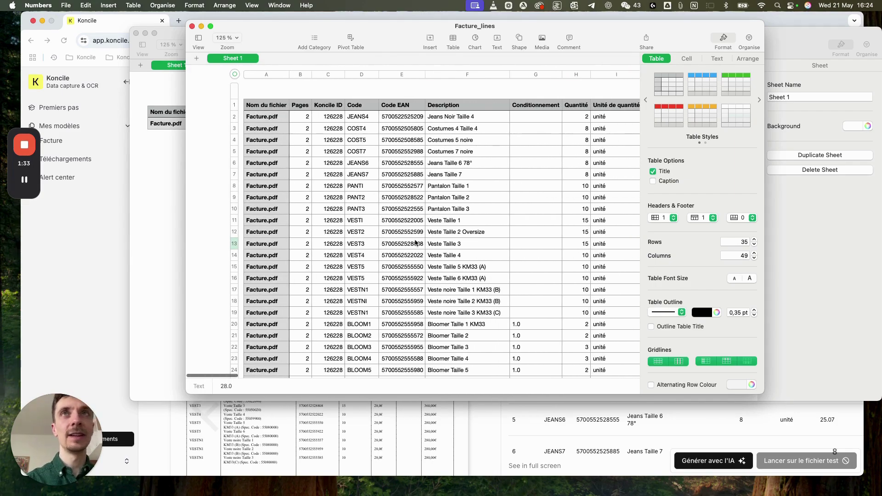
pyautogui.click(387, 210)
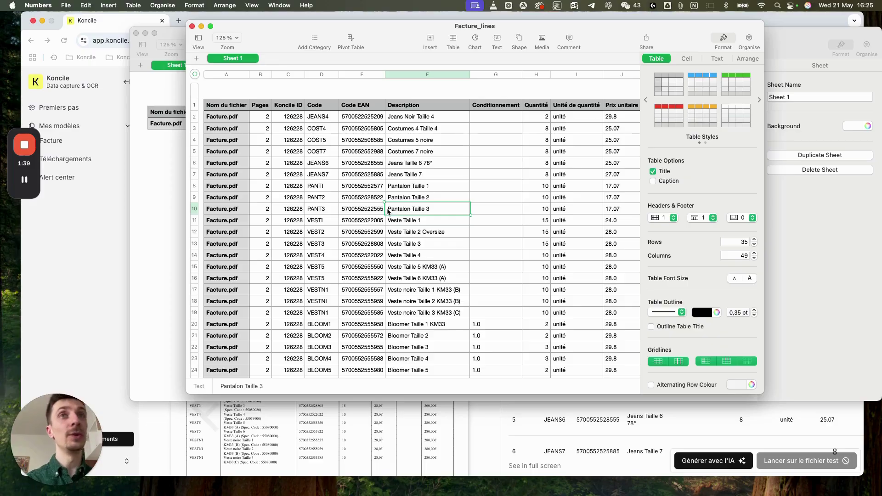
pyautogui.click(401, 161)
pyautogui.click(418, 140)
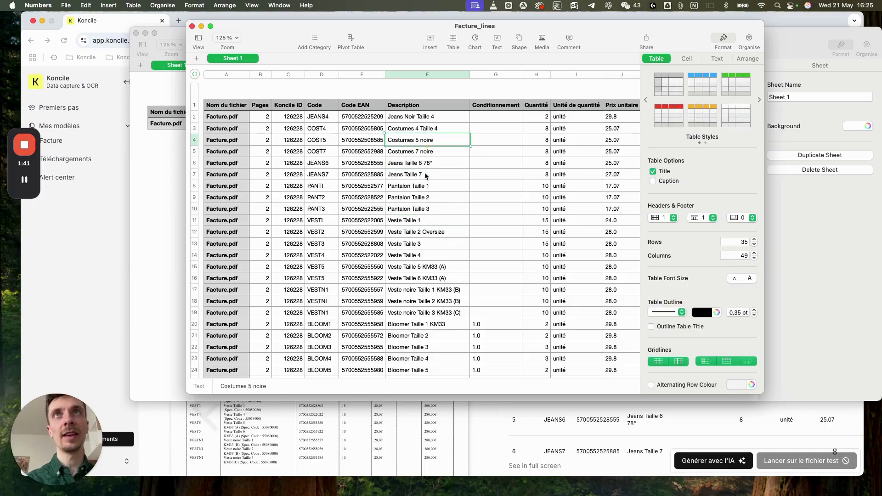